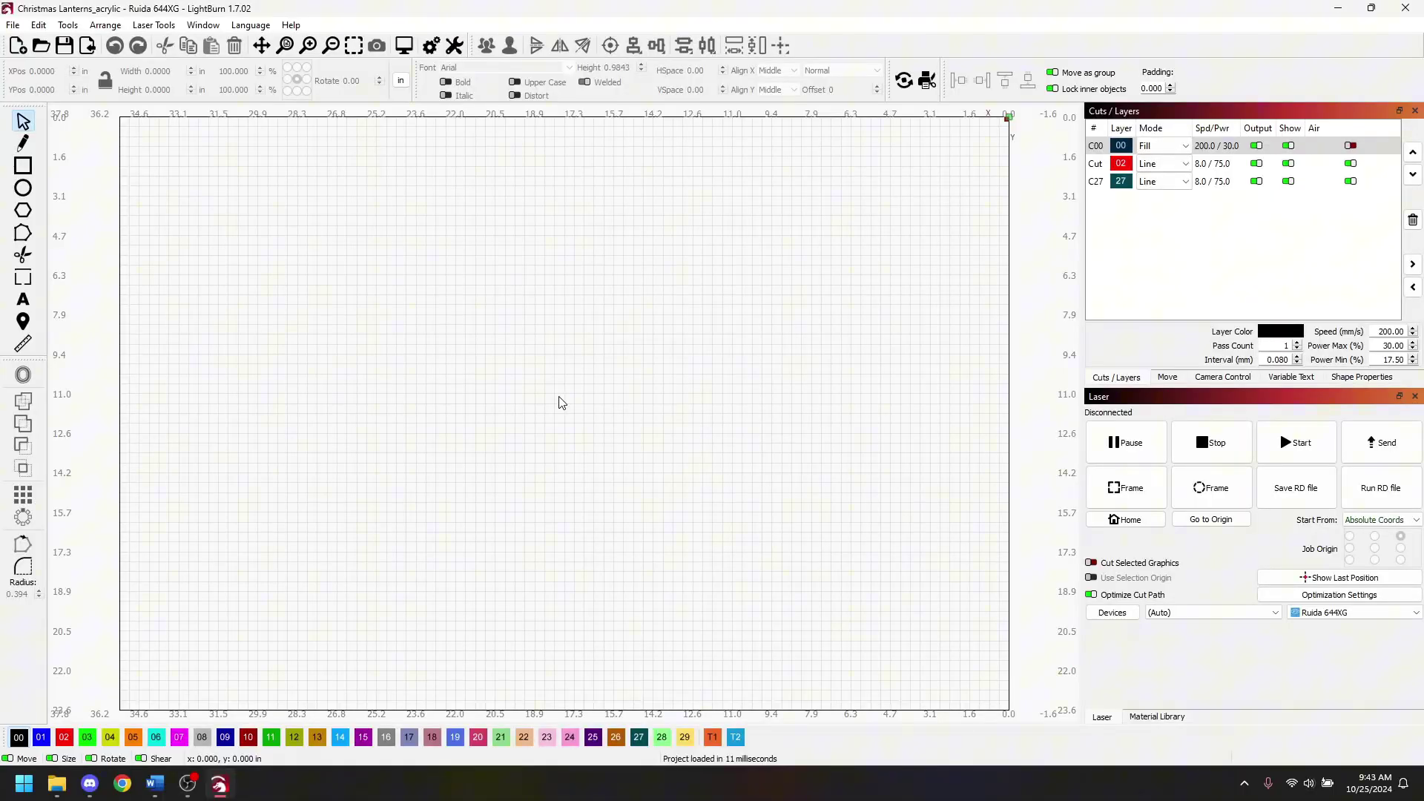
- Bring the lantern template layout and the work area into view
scroll(826, 359, "down", 4)
left_click_drag(813, 356, 553, 591)
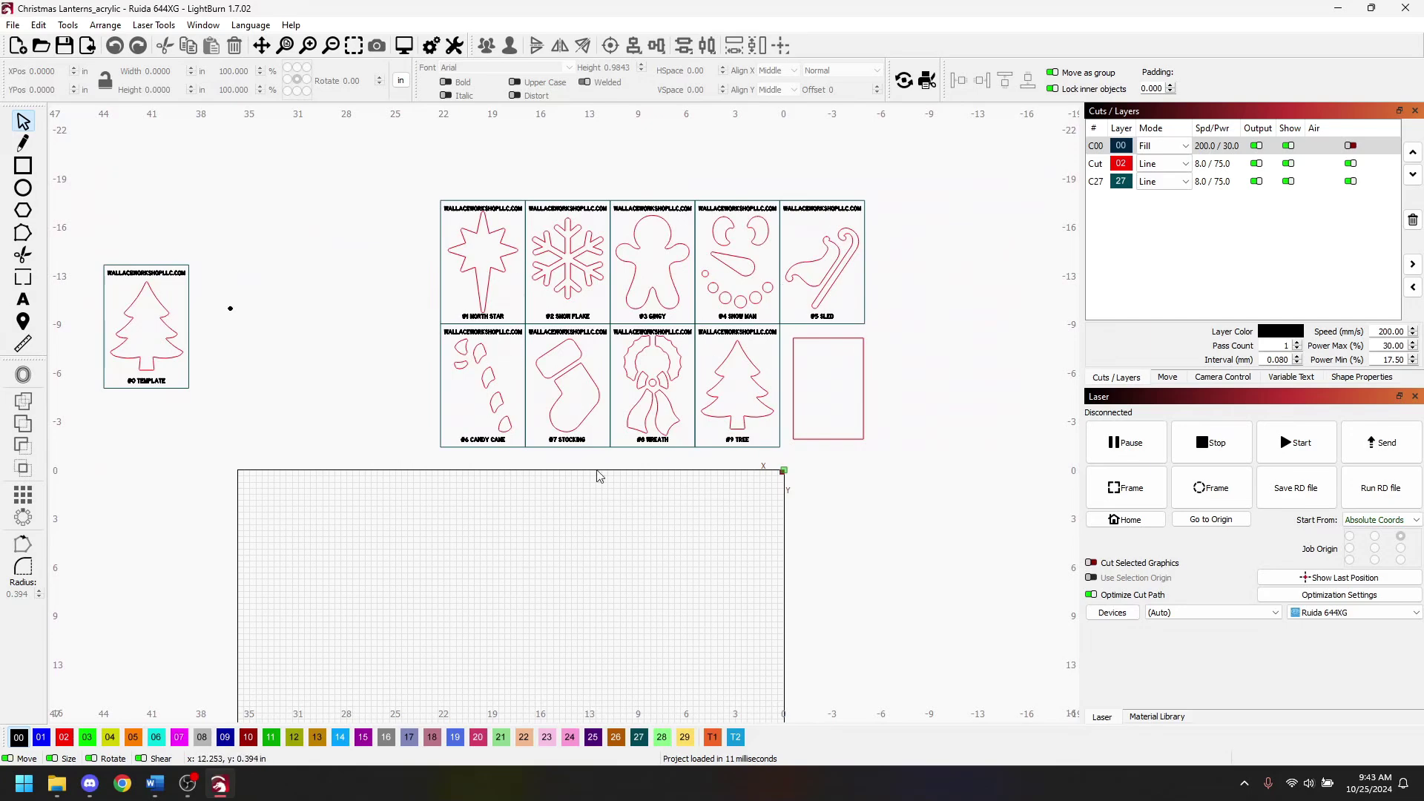
right_click(636, 202)
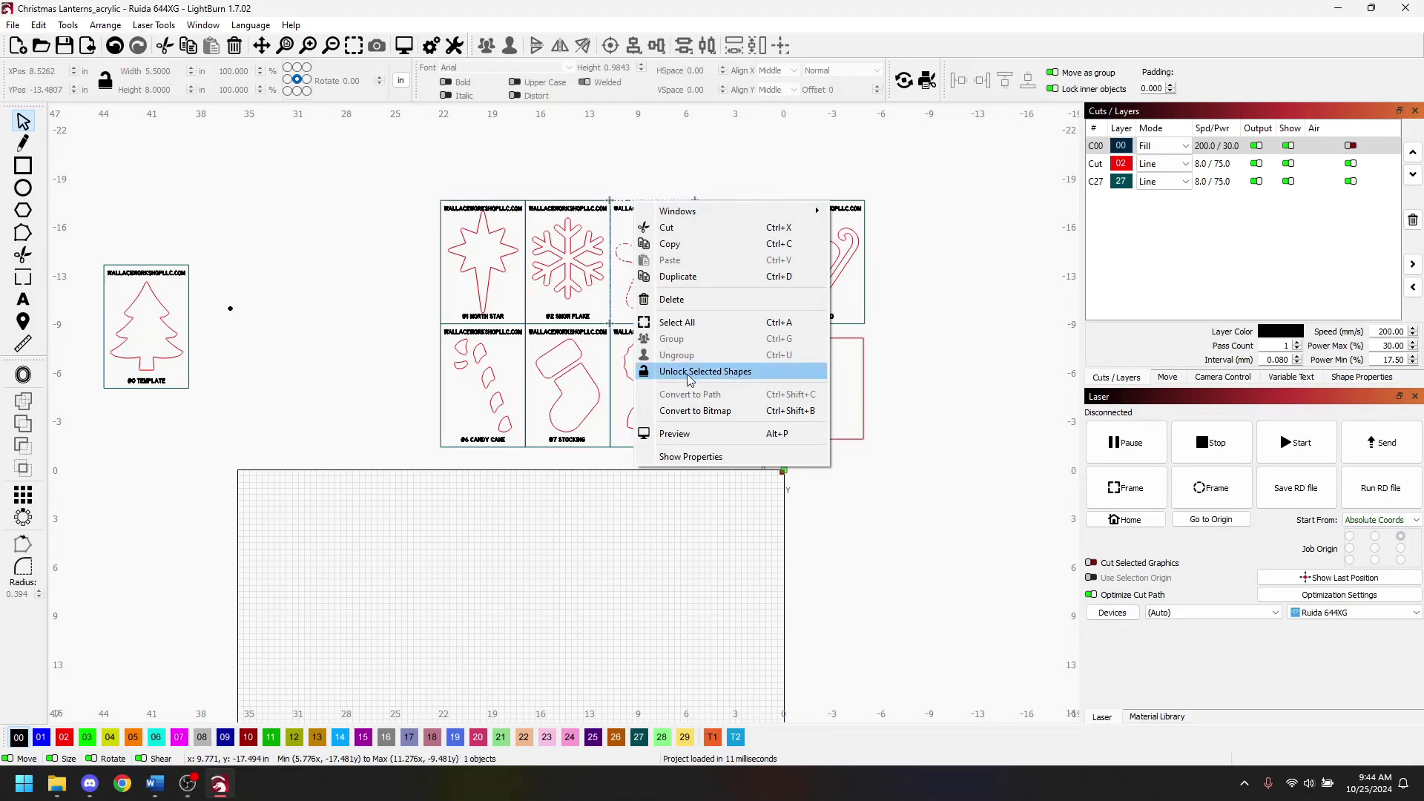
left_click(948, 344)
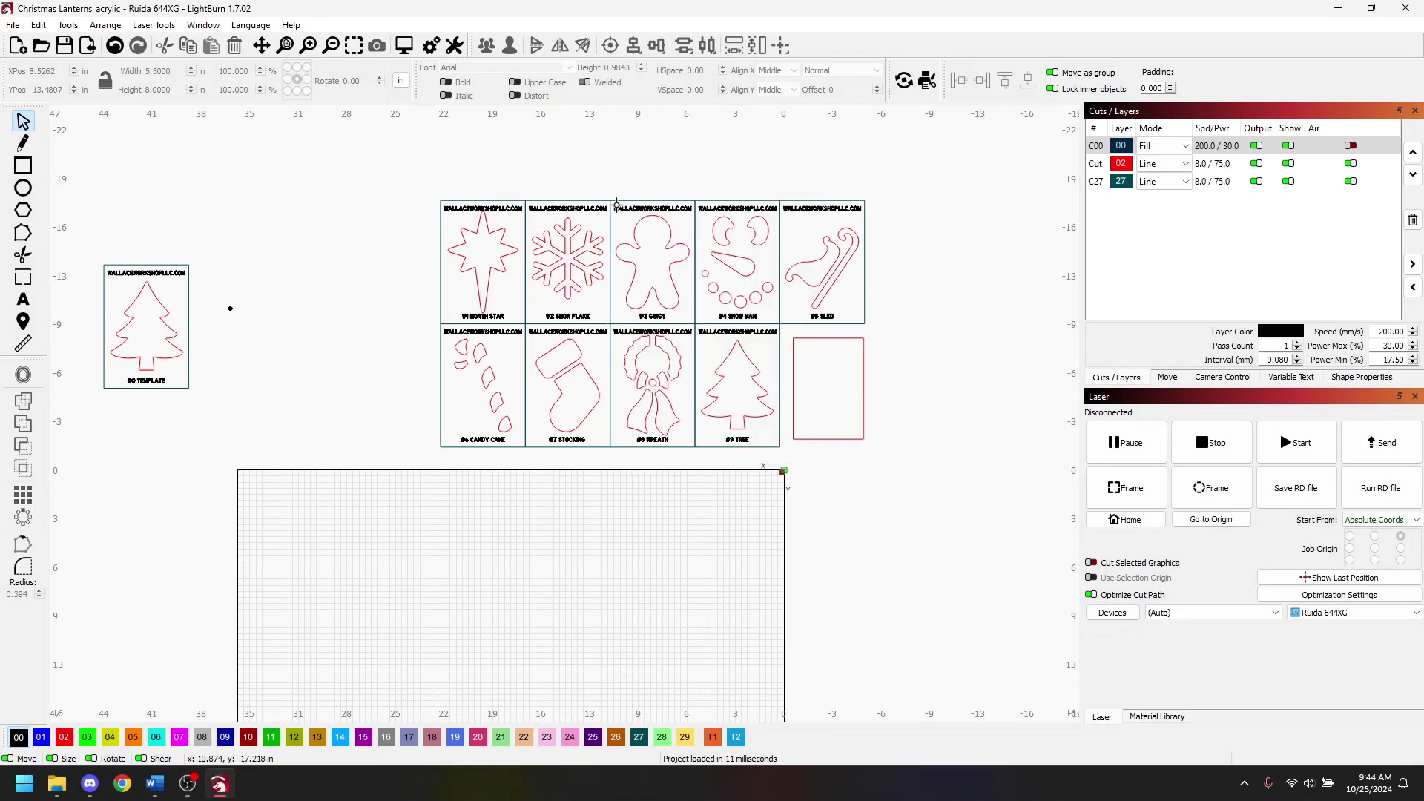
- Select the template panels, ending on Sled, and unlock the selected shapes
left_click(567, 259, "shift")
left_click(552, 386, "shift")
left_click(653, 348, "shift")
left_click(688, 302)
left_click(909, 200)
left_click(820, 214)
right_click(820, 214)
left_click(873, 309)
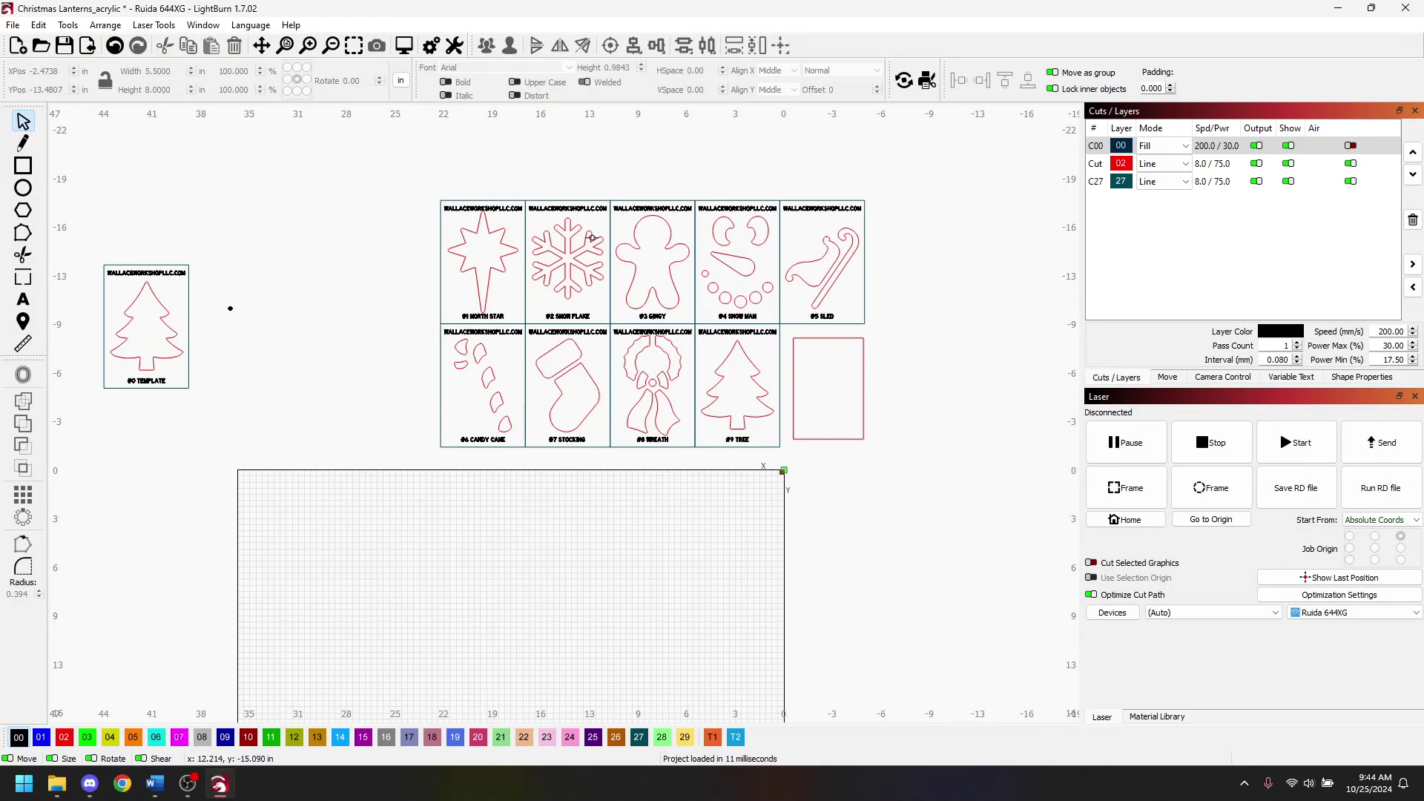
- Place a copy of the #1 North Star panel at the work area's top-right corner
left_click(485, 208)
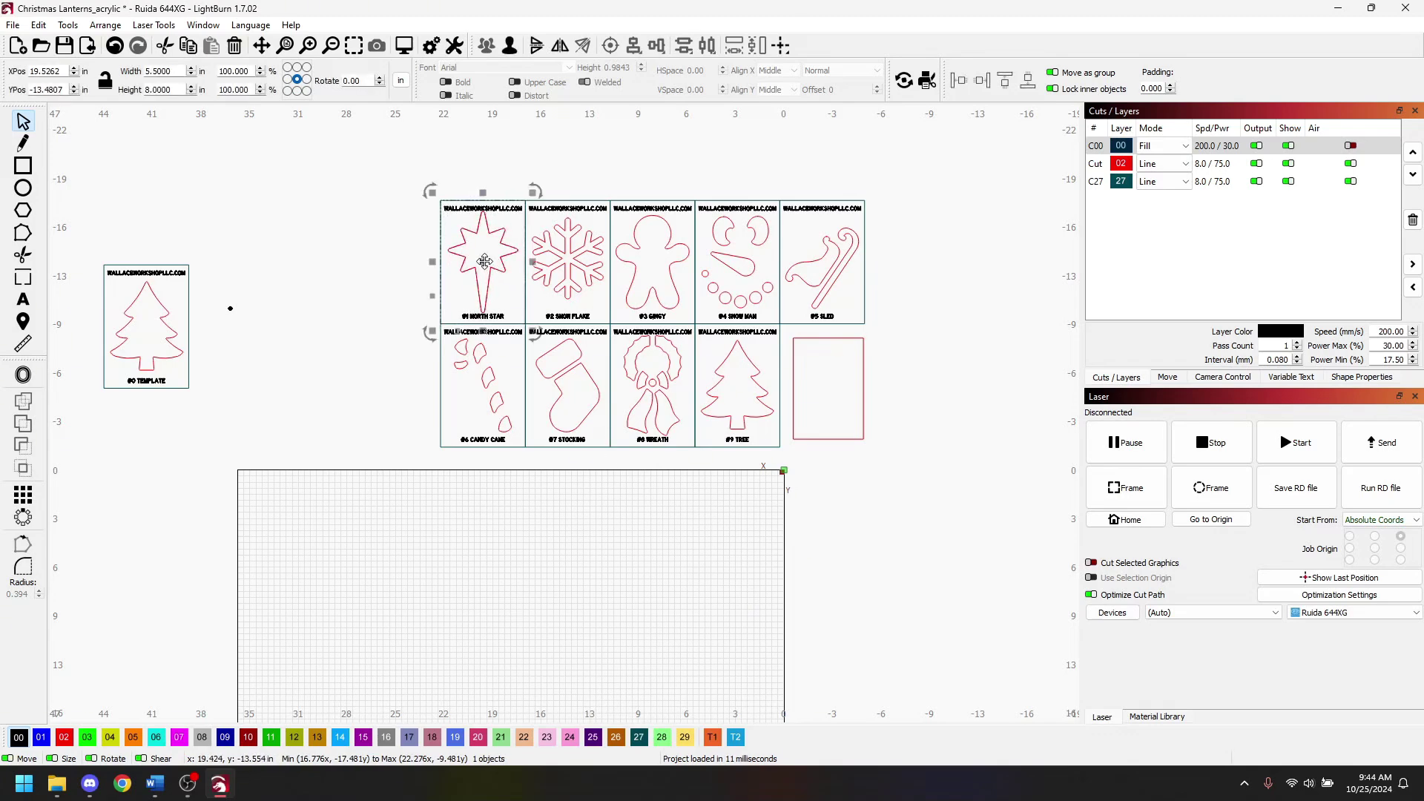
left_click_drag(488, 275, 729, 540)
left_click(897, 560)
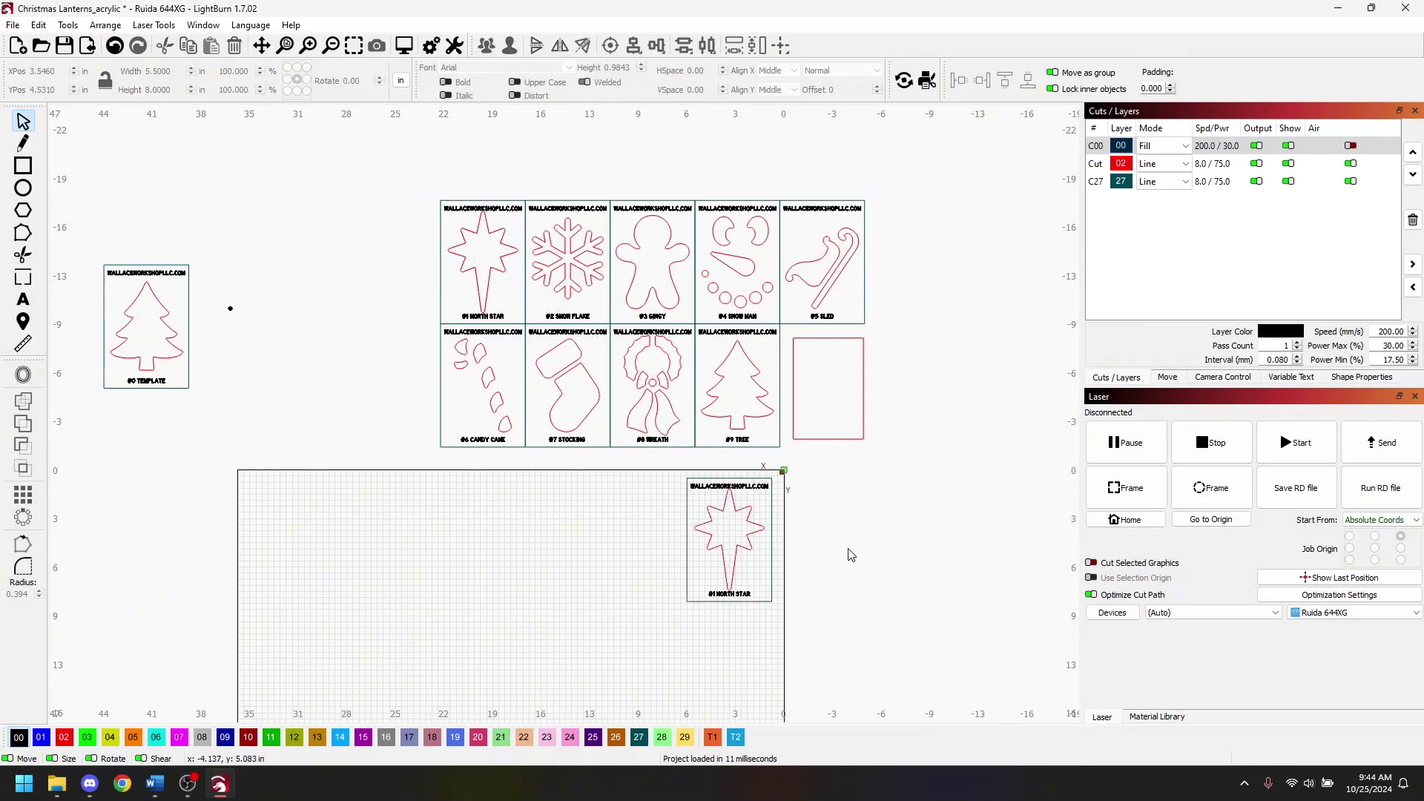
left_click_drag(851, 555, 866, 505)
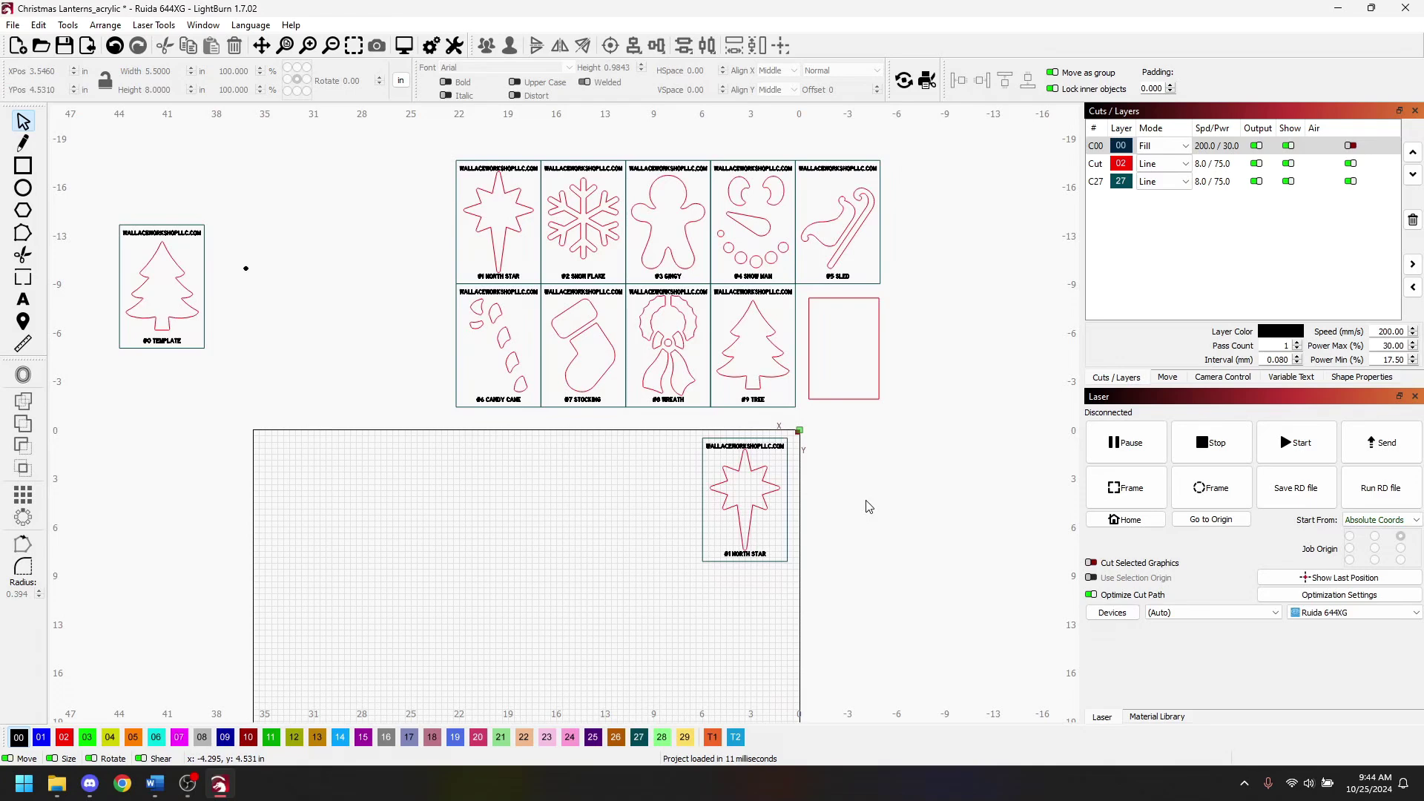
- Add Snow Flake, Gingy and Snow Man copies beside it, then select all four
left_click_drag(586, 164, 663, 454)
left_click(829, 421)
left_click_drag(687, 192, 571, 450)
left_click_drag(754, 172, 505, 445)
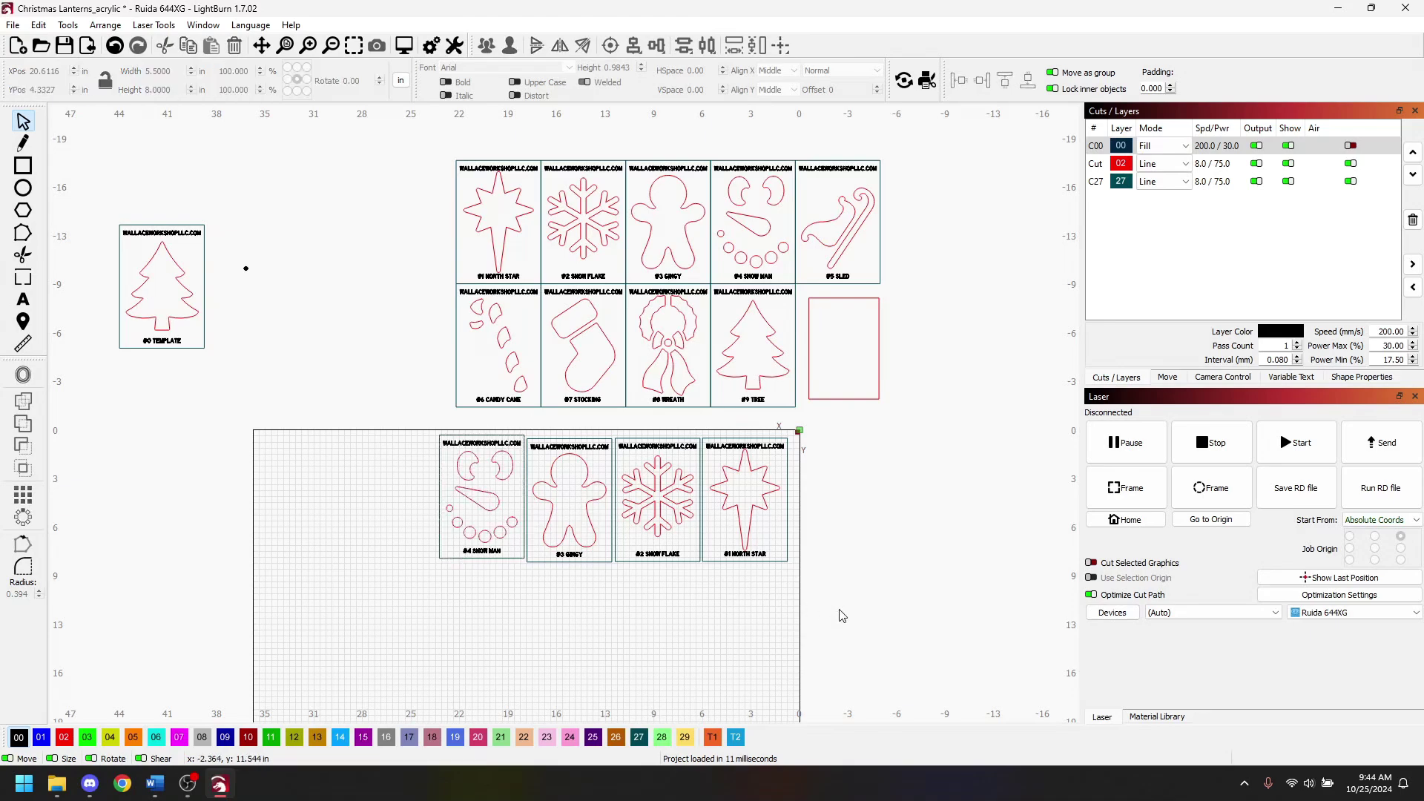
left_click_drag(852, 614, 342, 492)
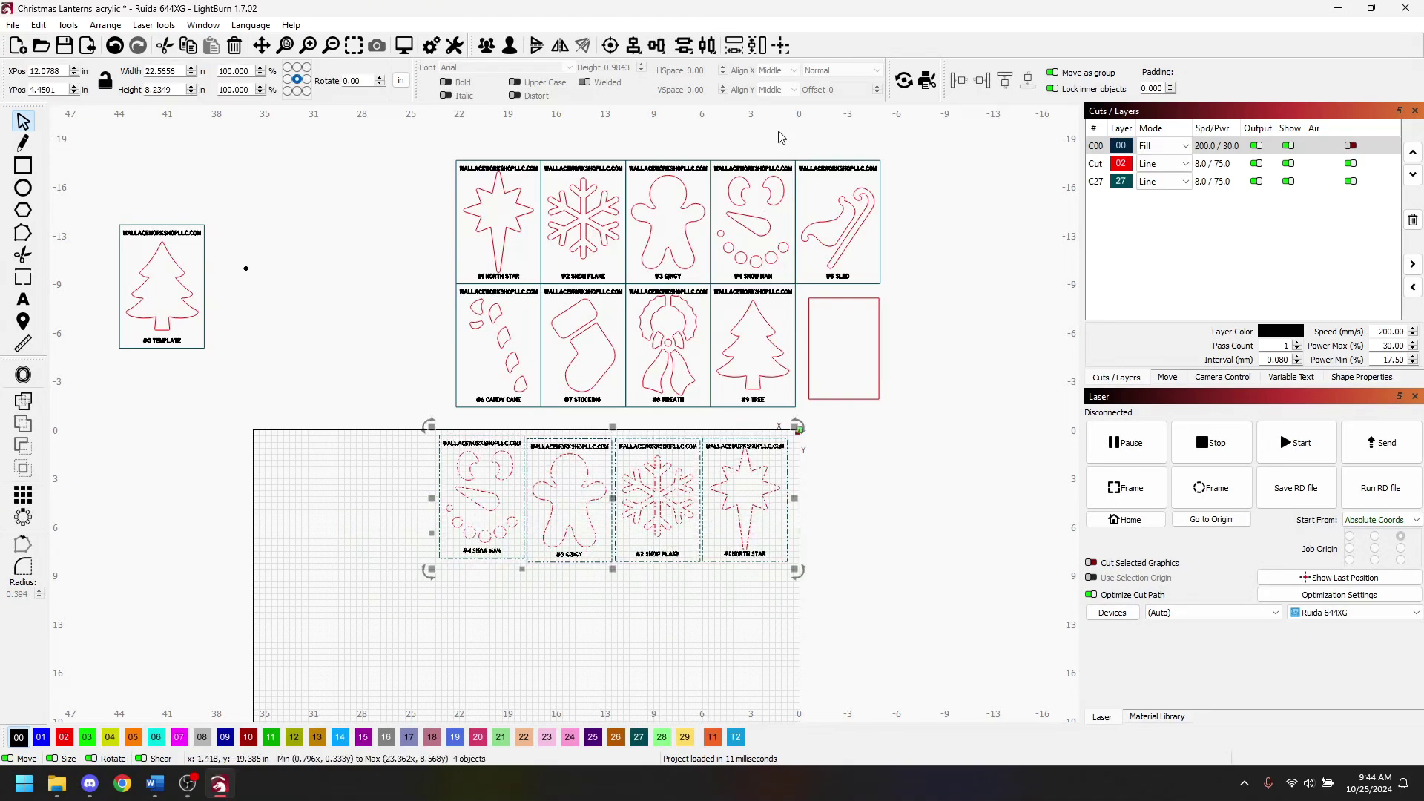
- Align the four panels into a straight row using the Align dropdown
left_click(656, 46)
left_click(705, 94)
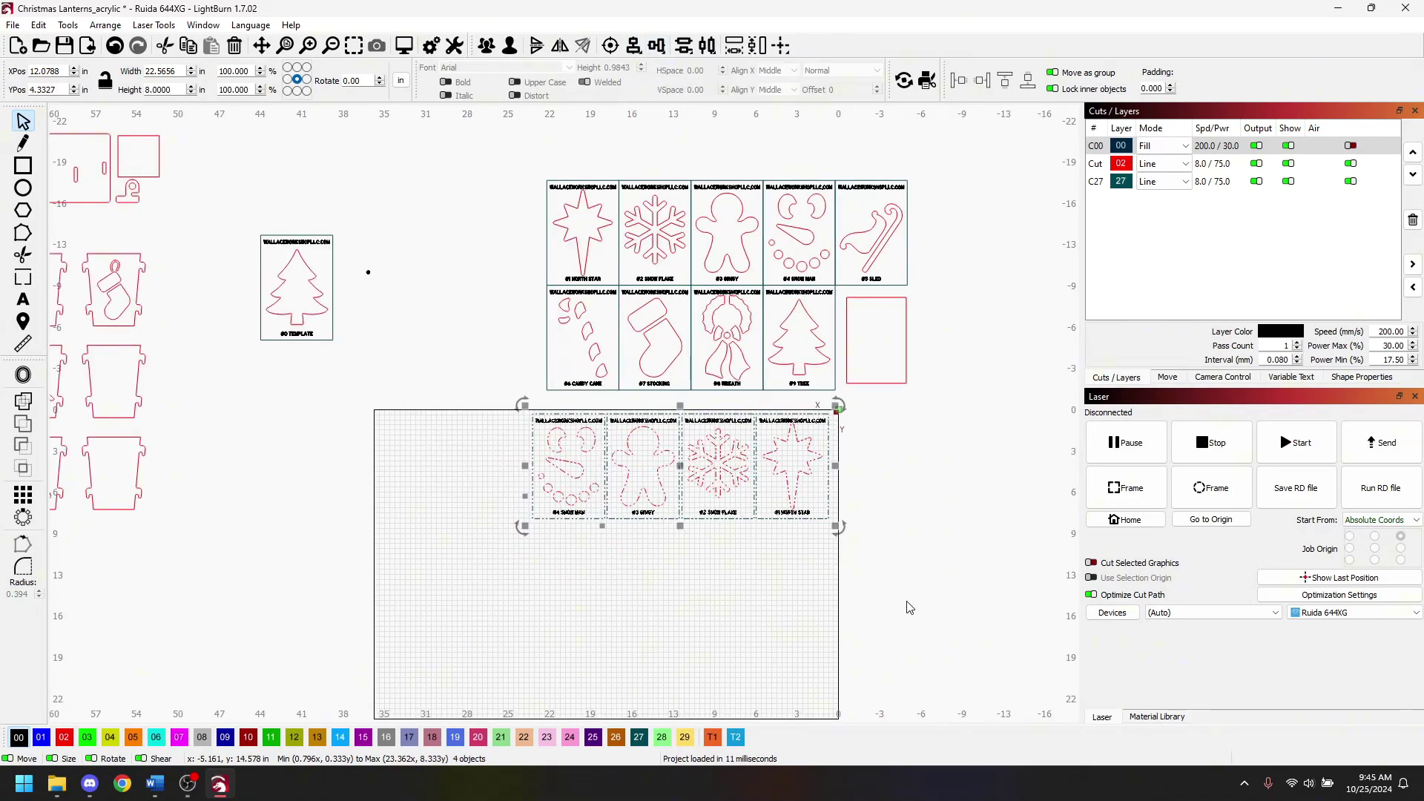
left_click(925, 598)
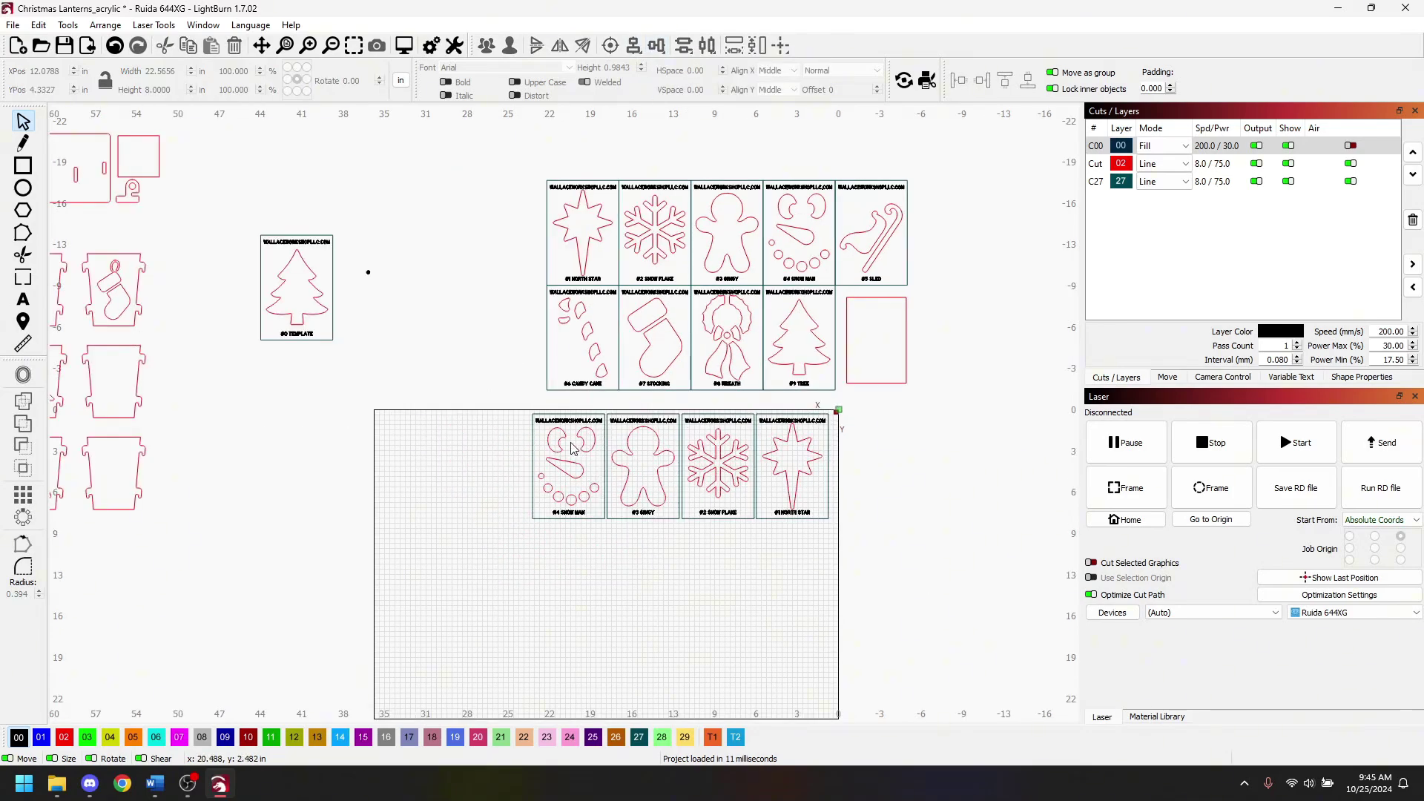
scroll(944, 553, "down", 2)
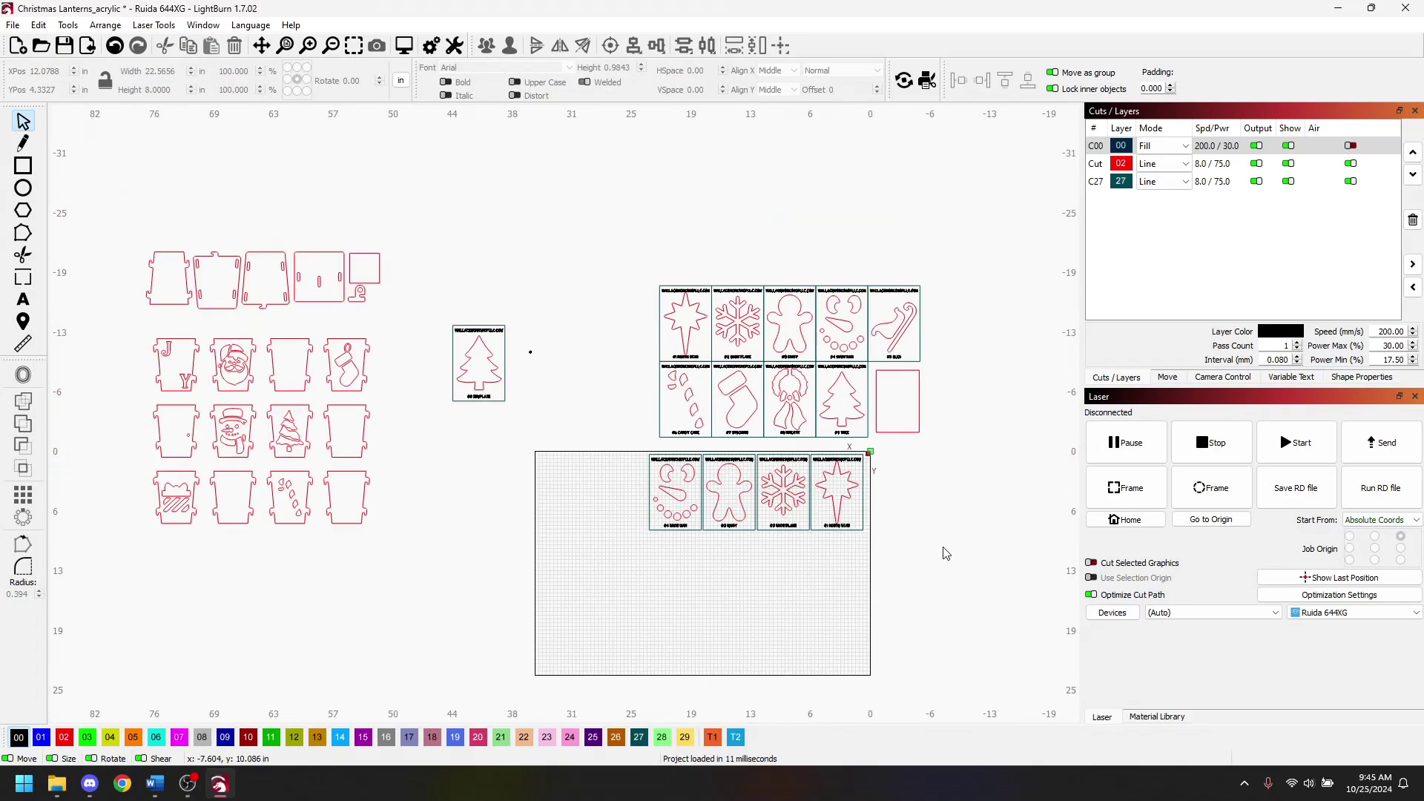
scroll(919, 436, "up", 5)
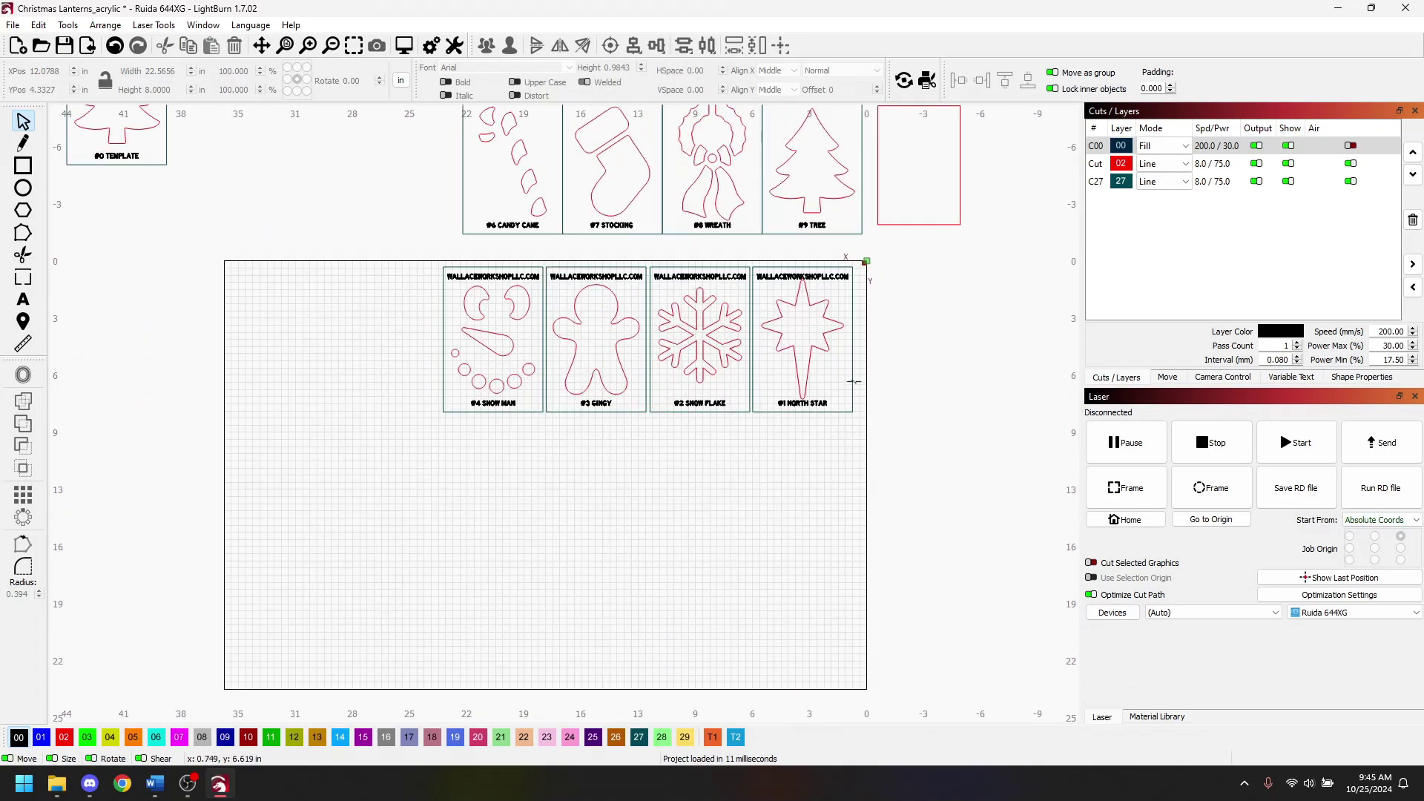
- Duplicate the row of four panels directly beneath it
left_click_drag(860, 384, 404, 393)
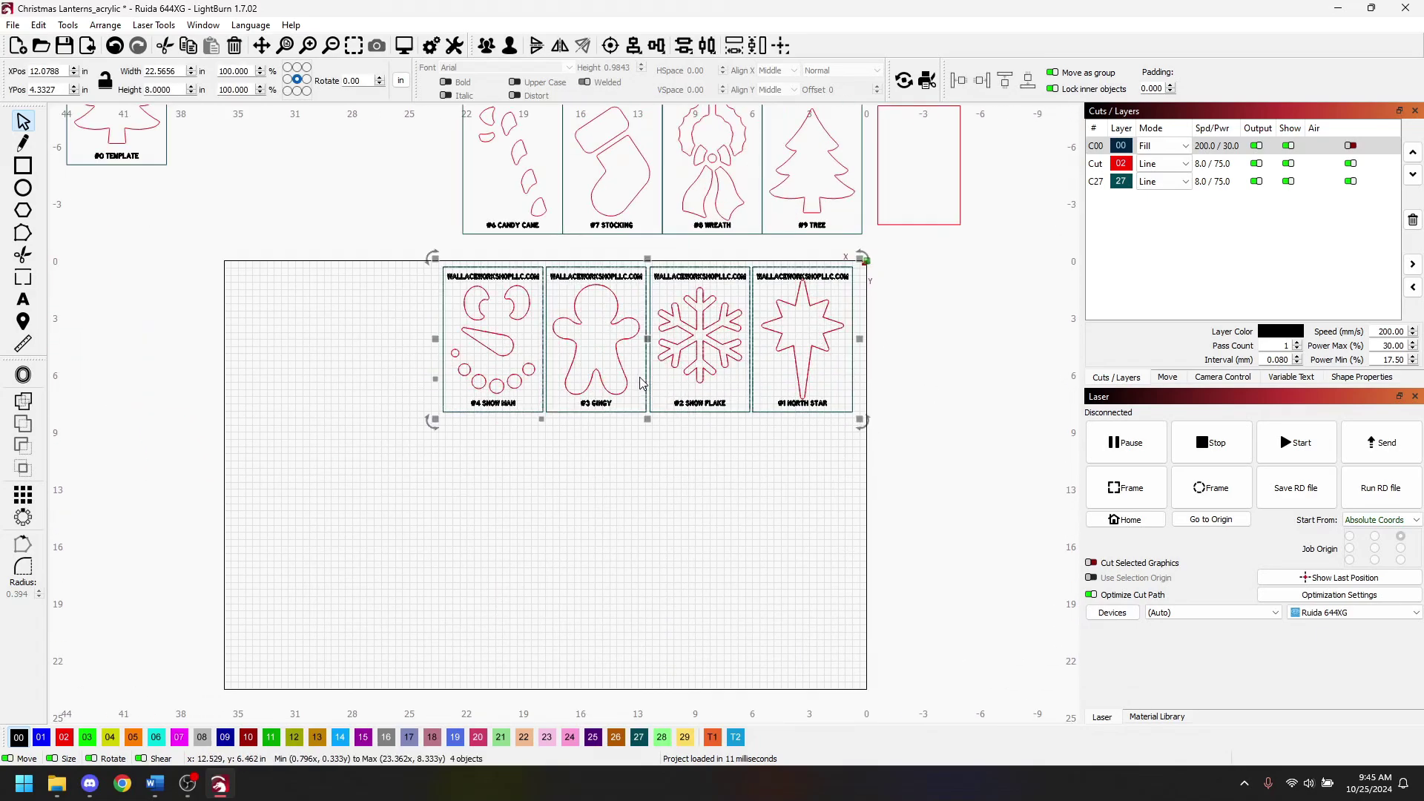
left_click_drag(647, 338, 649, 493)
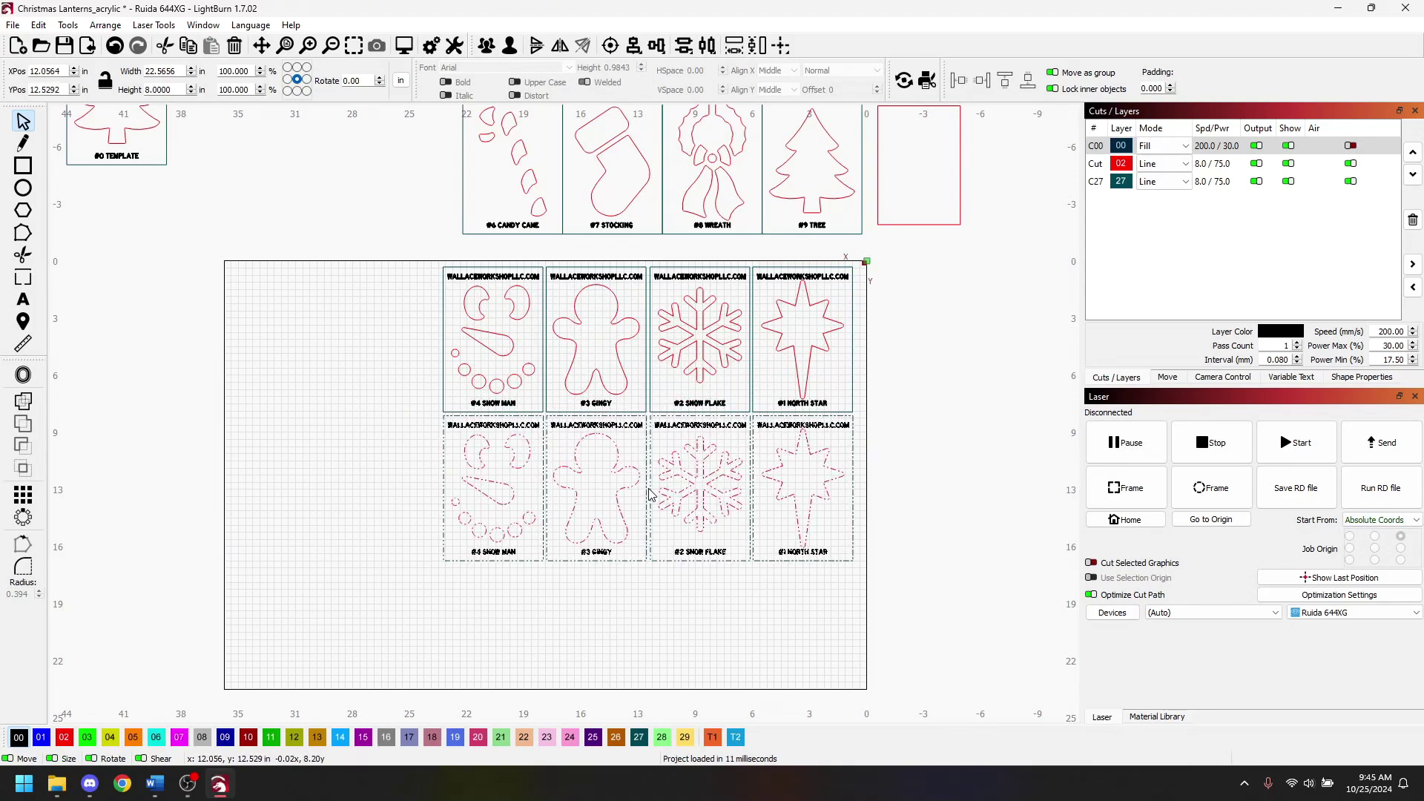
left_click(946, 502)
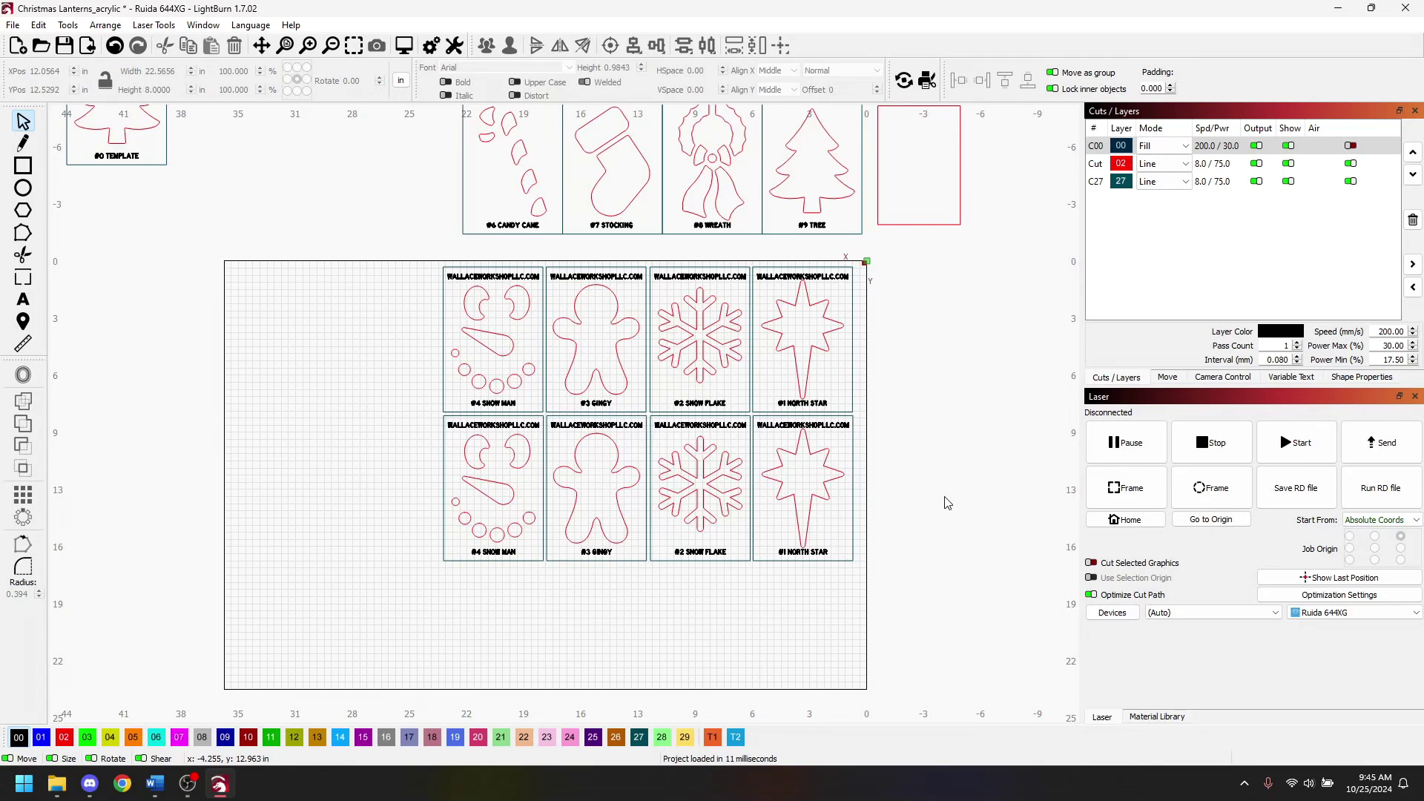
key("alt+p")
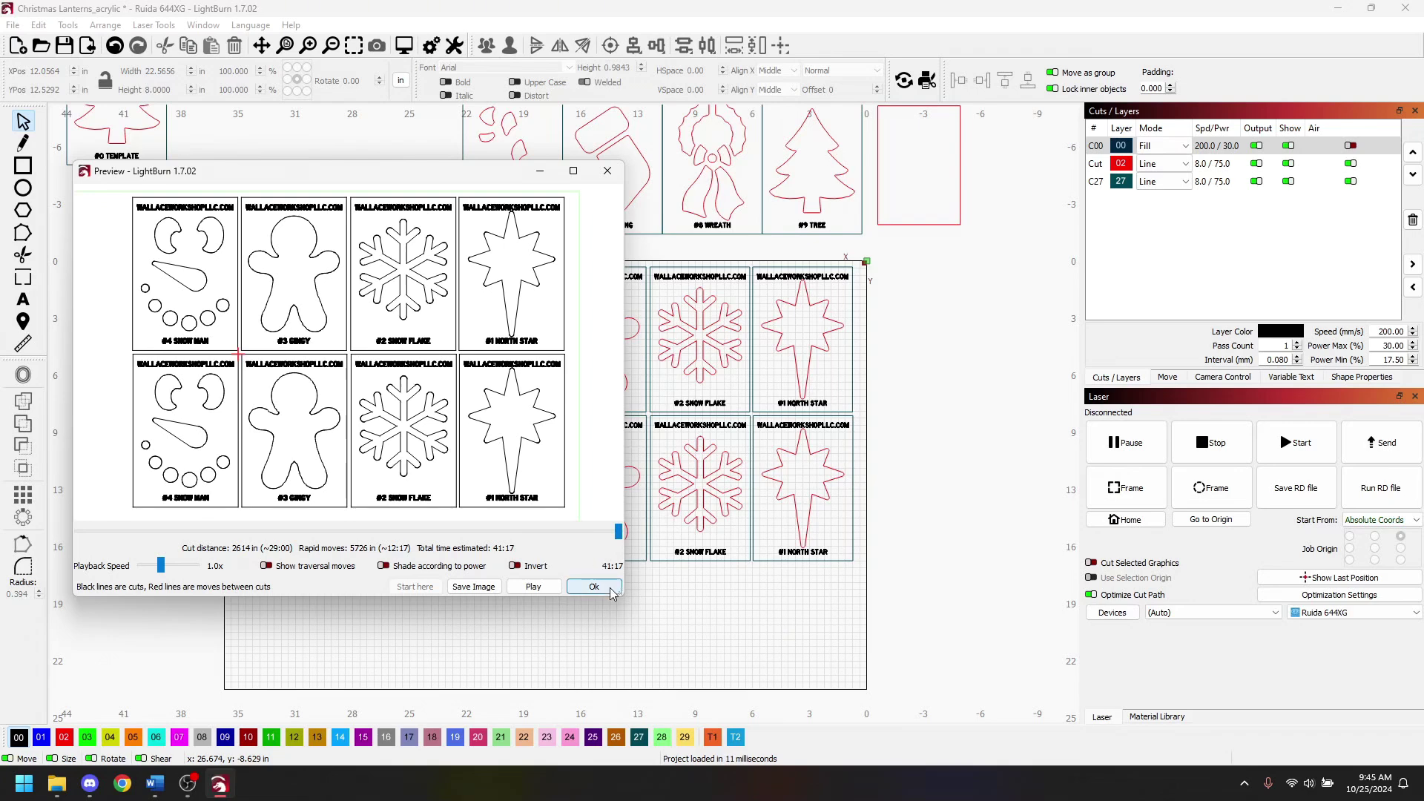
left_click(594, 586)
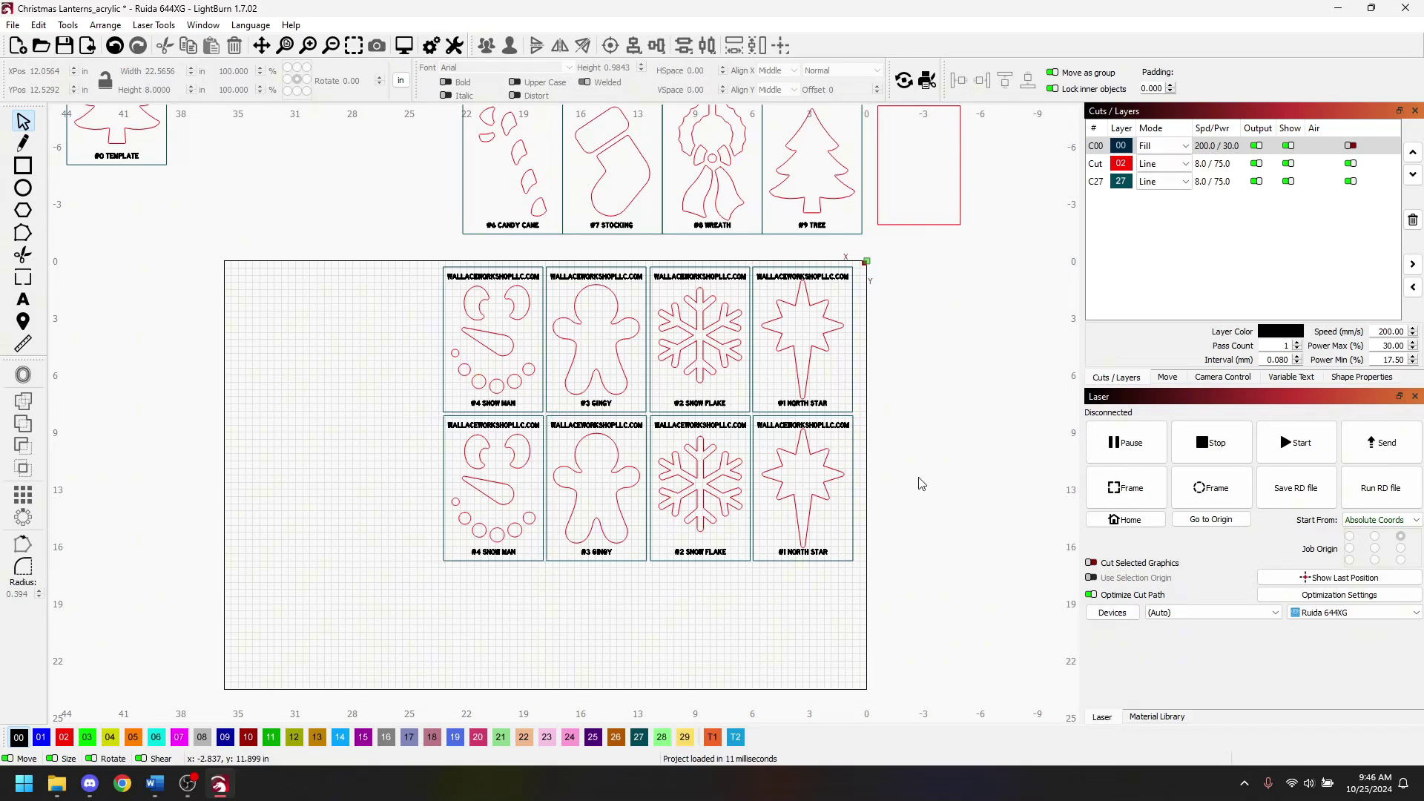
- Toggle Remove overlapping lines off and back on in Cut Optimization Settings
left_click(1345, 597)
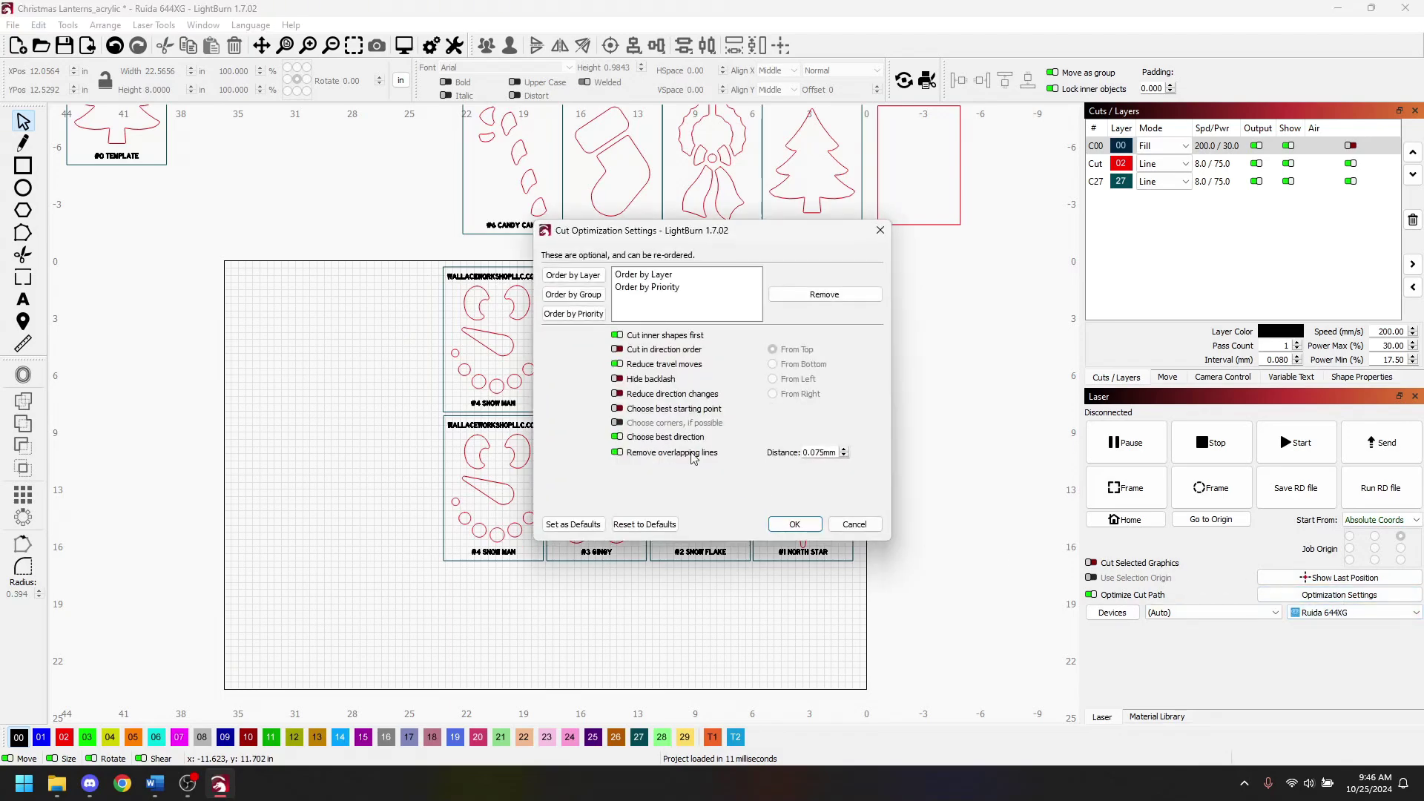
left_click(618, 454)
left_click(619, 454)
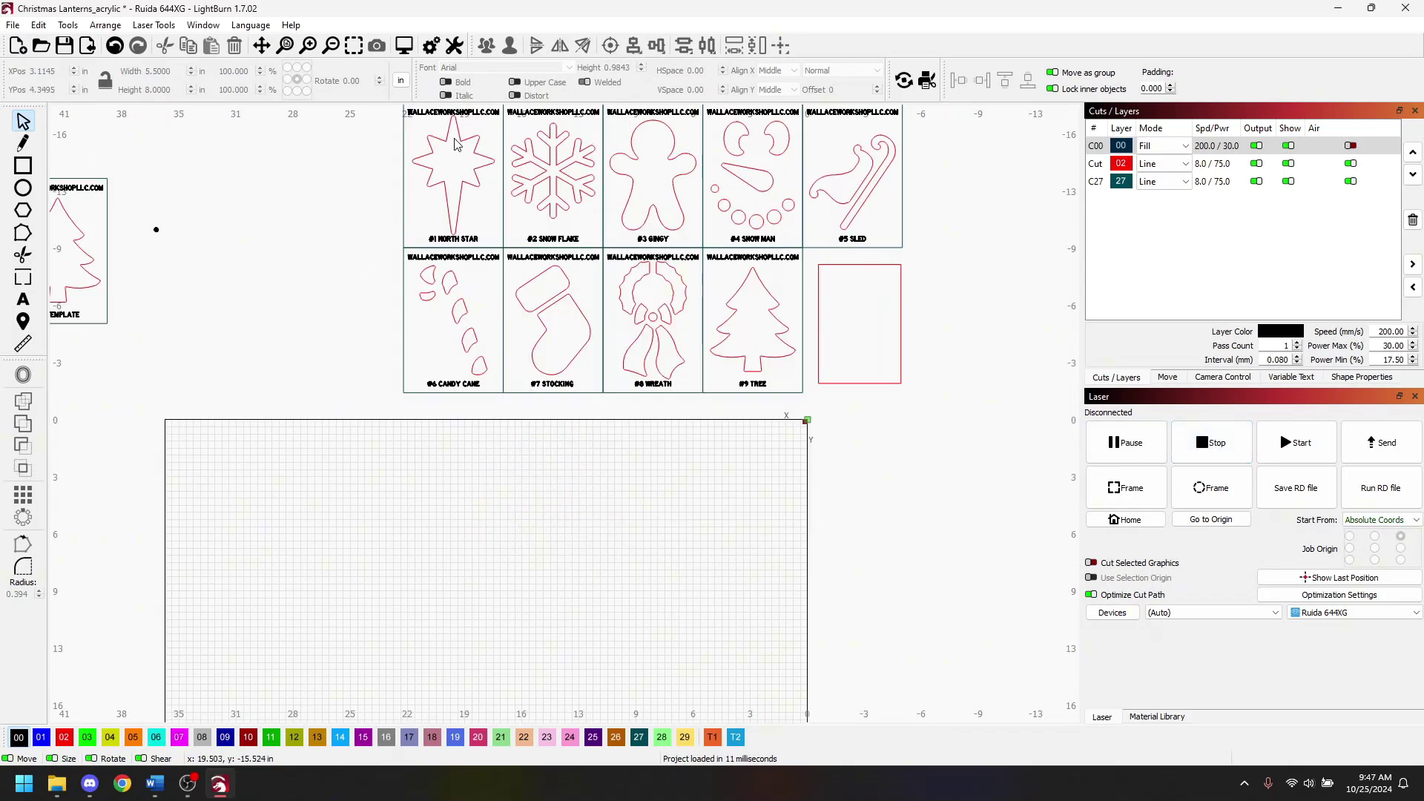
- Place a #1 North Star copy at the work area's top-right corner
left_click(486, 113)
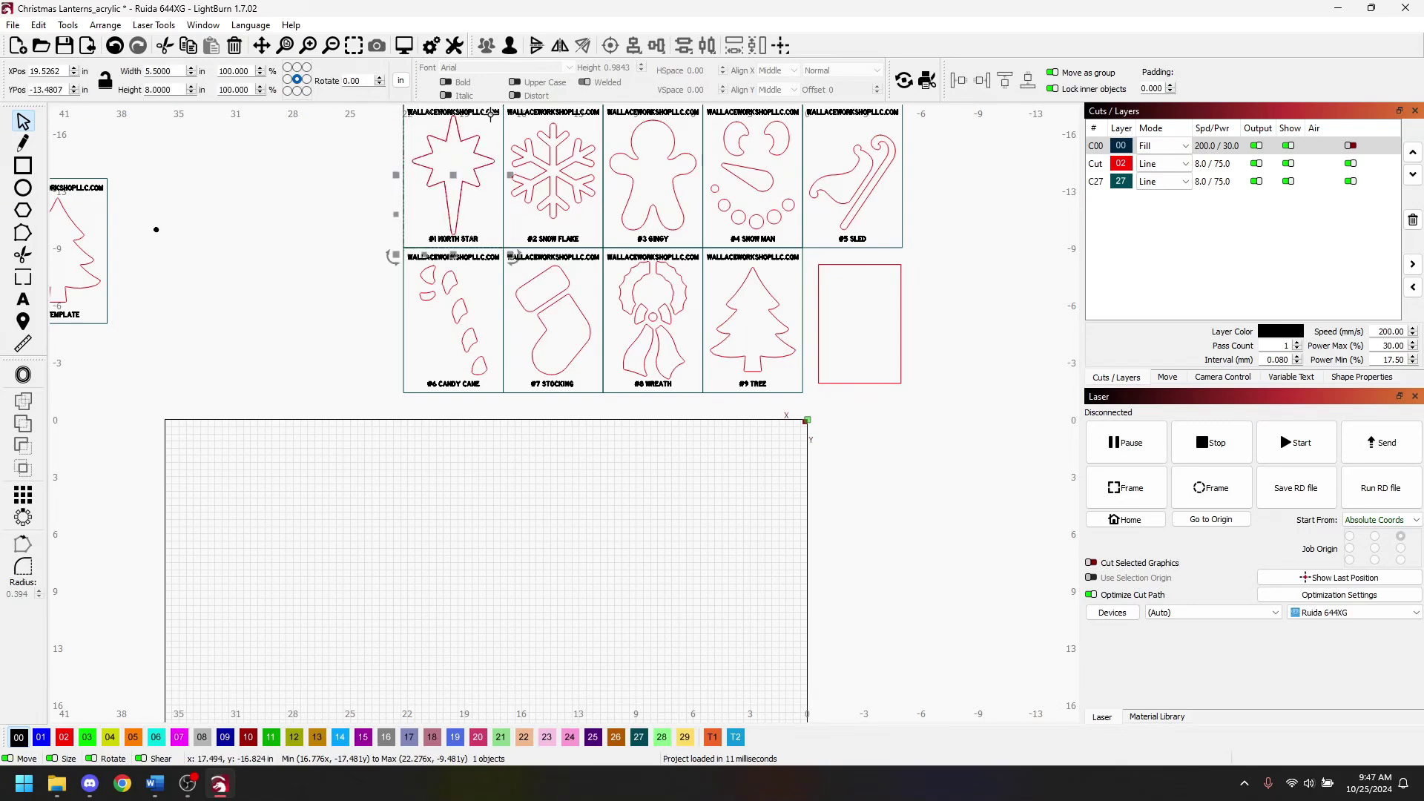
left_click_drag(486, 113, 785, 444)
left_click(771, 509)
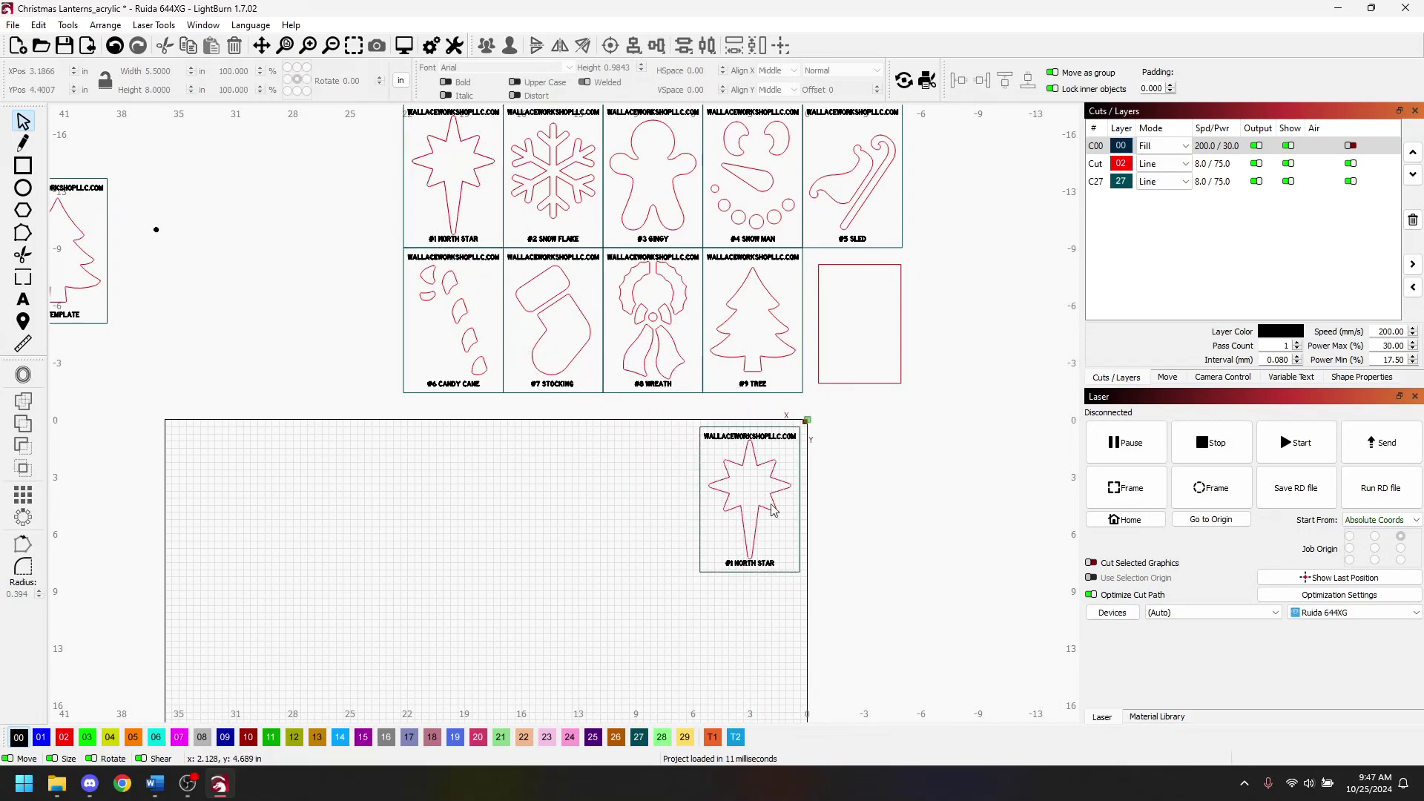
- Copy the #9 Tree panel onto the bed and snap it beneath the North Star
left_click(745, 281)
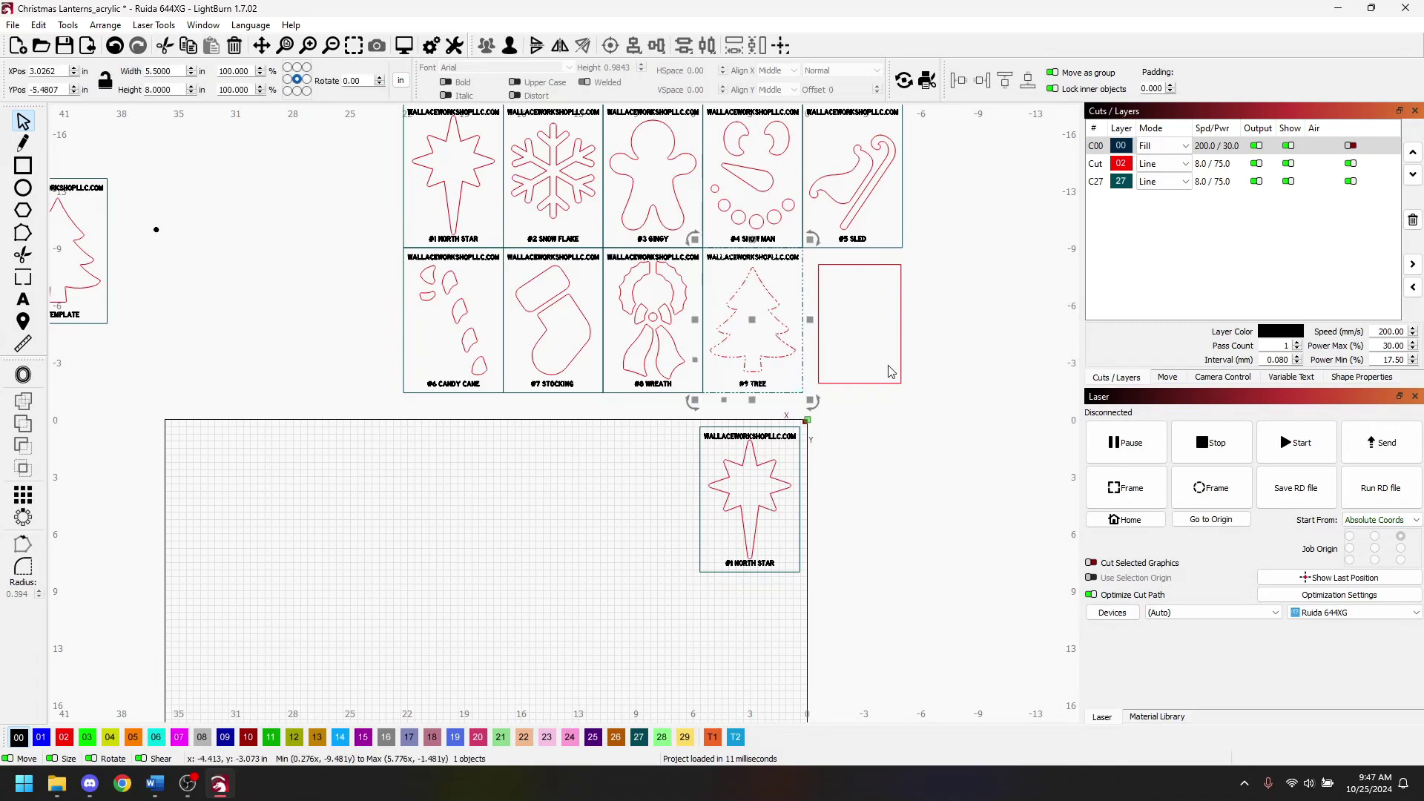
left_click_drag(761, 260, 601, 530)
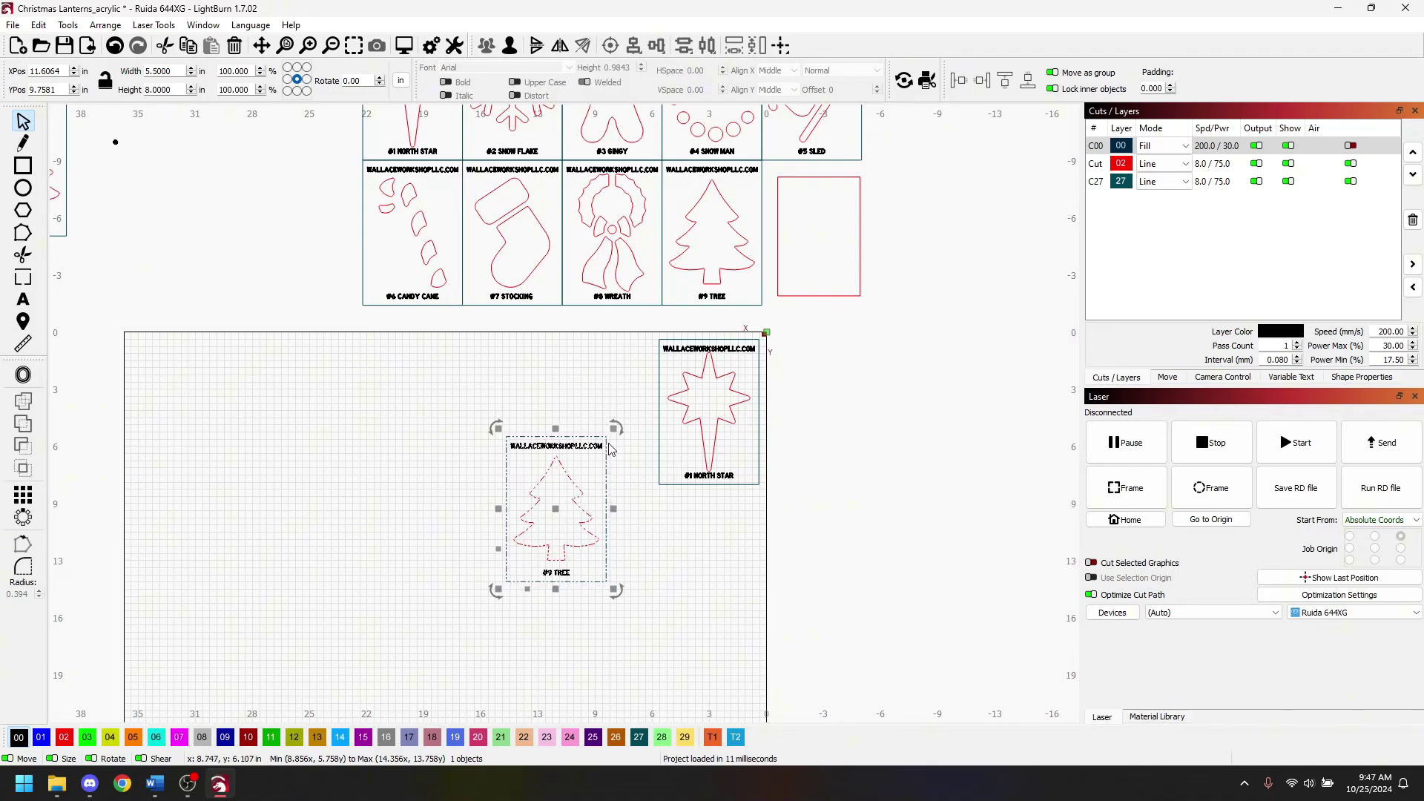
left_click_drag(606, 435, 758, 487)
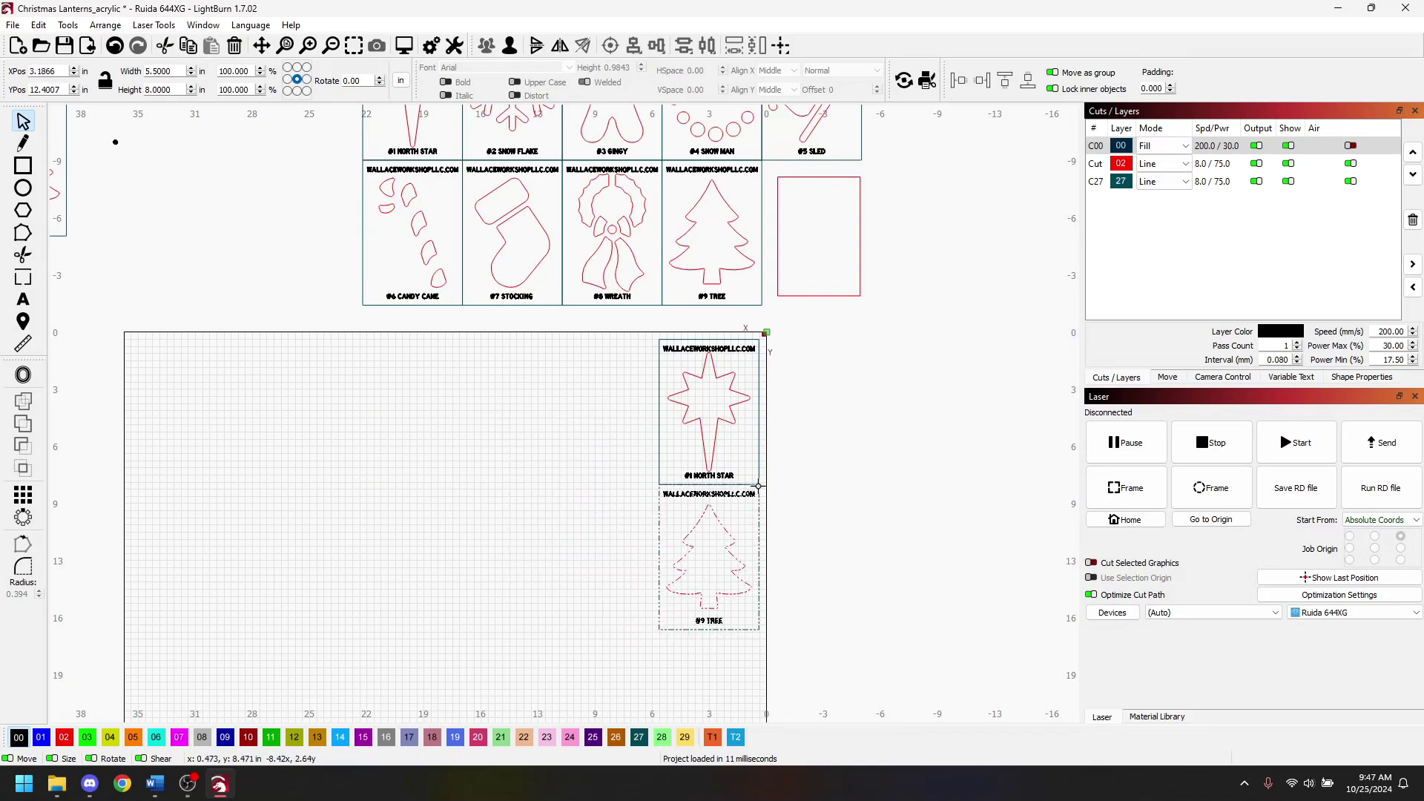
- Place a copy of the #7 Stocking panel left of the tree panel
scroll(760, 523, "up", 5)
scroll(752, 517, "up", 8)
scroll(690, 386, "up", 2)
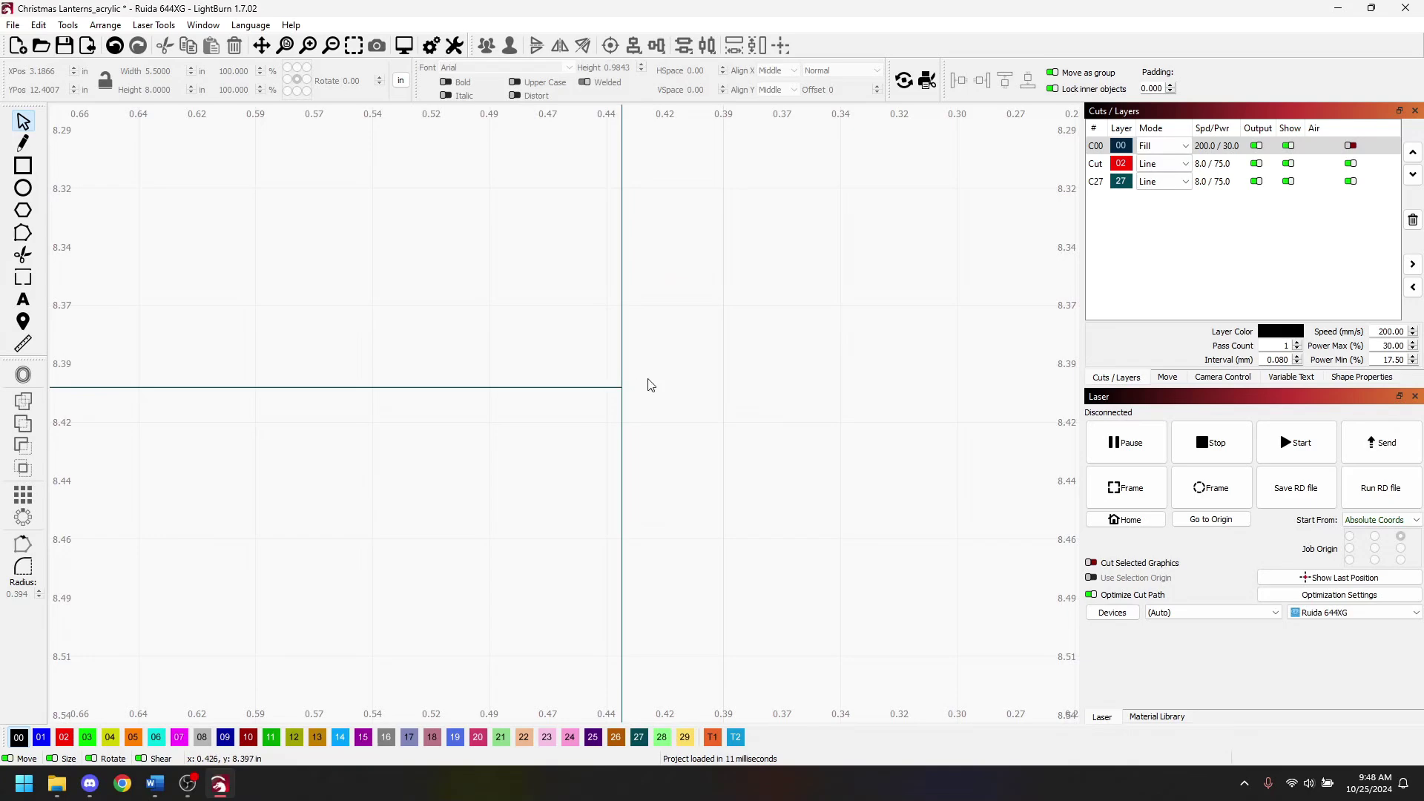
scroll(650, 385, "down", 15)
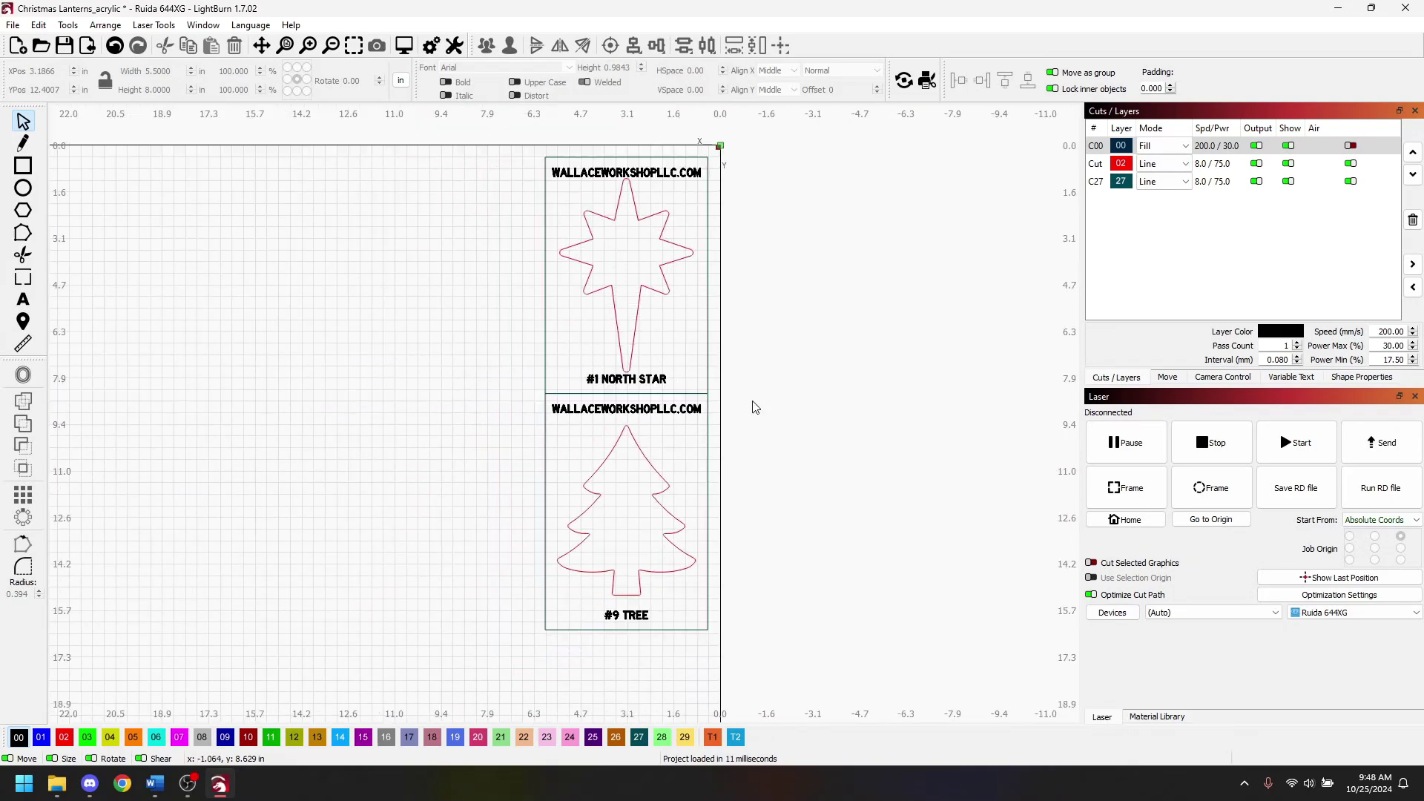
scroll(755, 407, "down", 3)
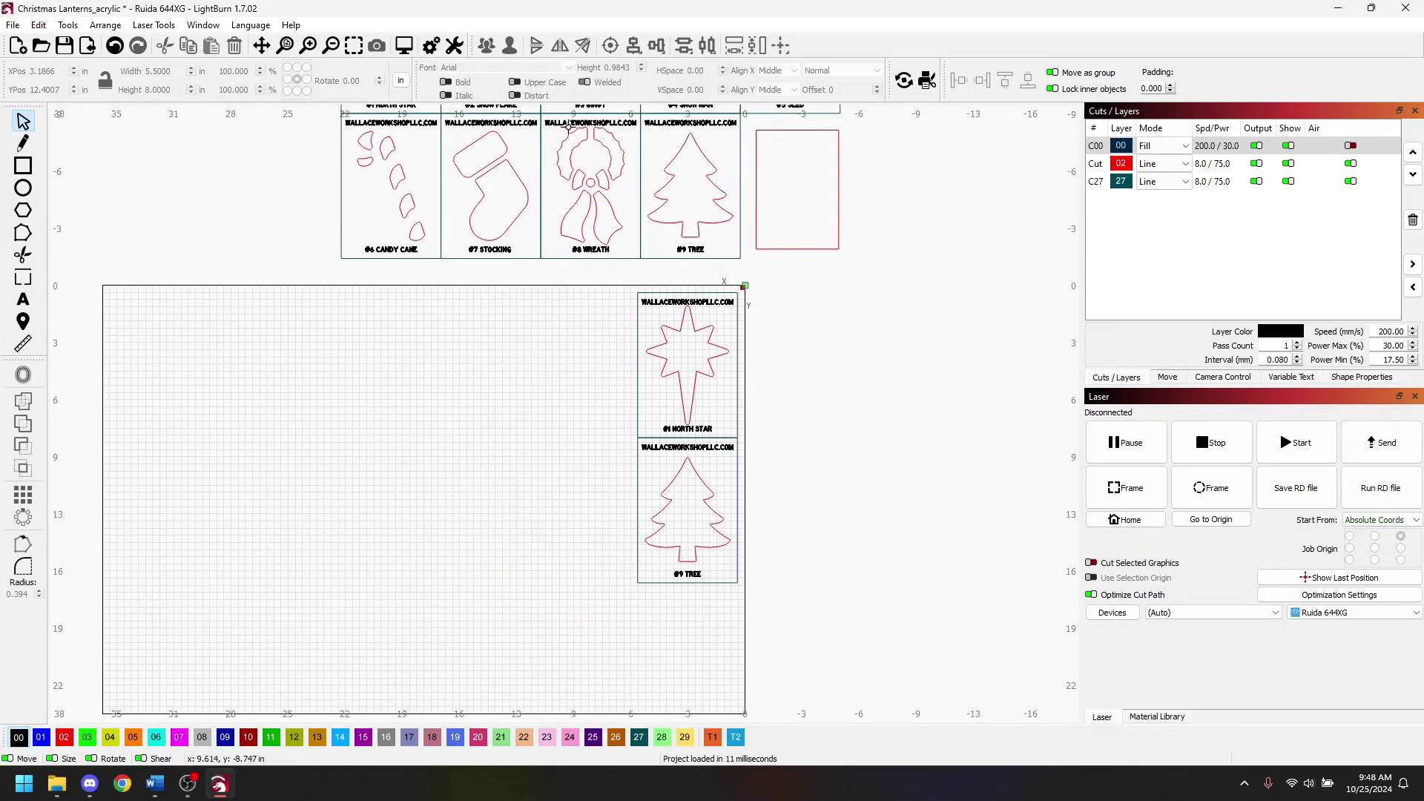
left_click(489, 122)
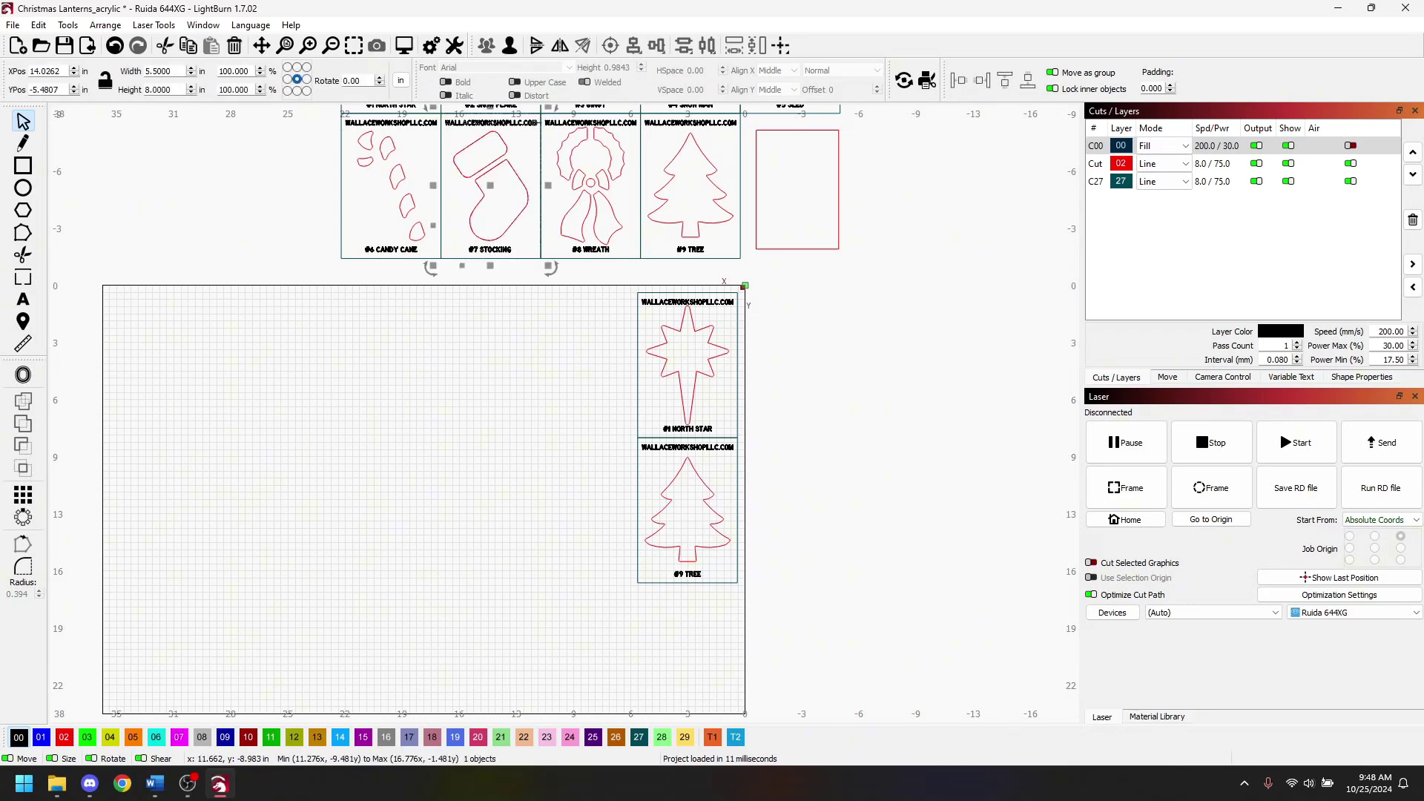
left_click_drag(544, 114, 640, 438)
left_click(832, 443)
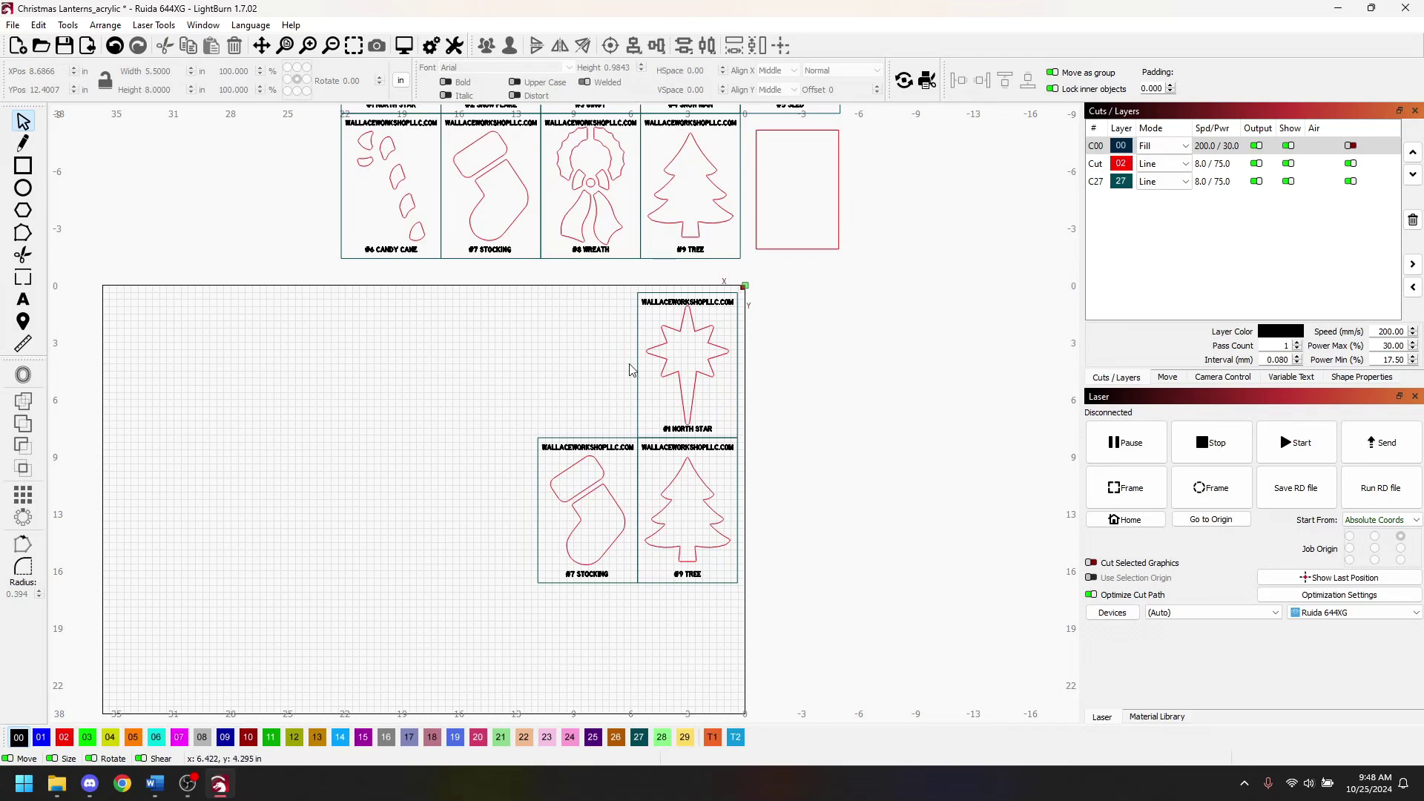
- Duplicate the North Star and snap the copy into the empty top-left cell
left_click(692, 289)
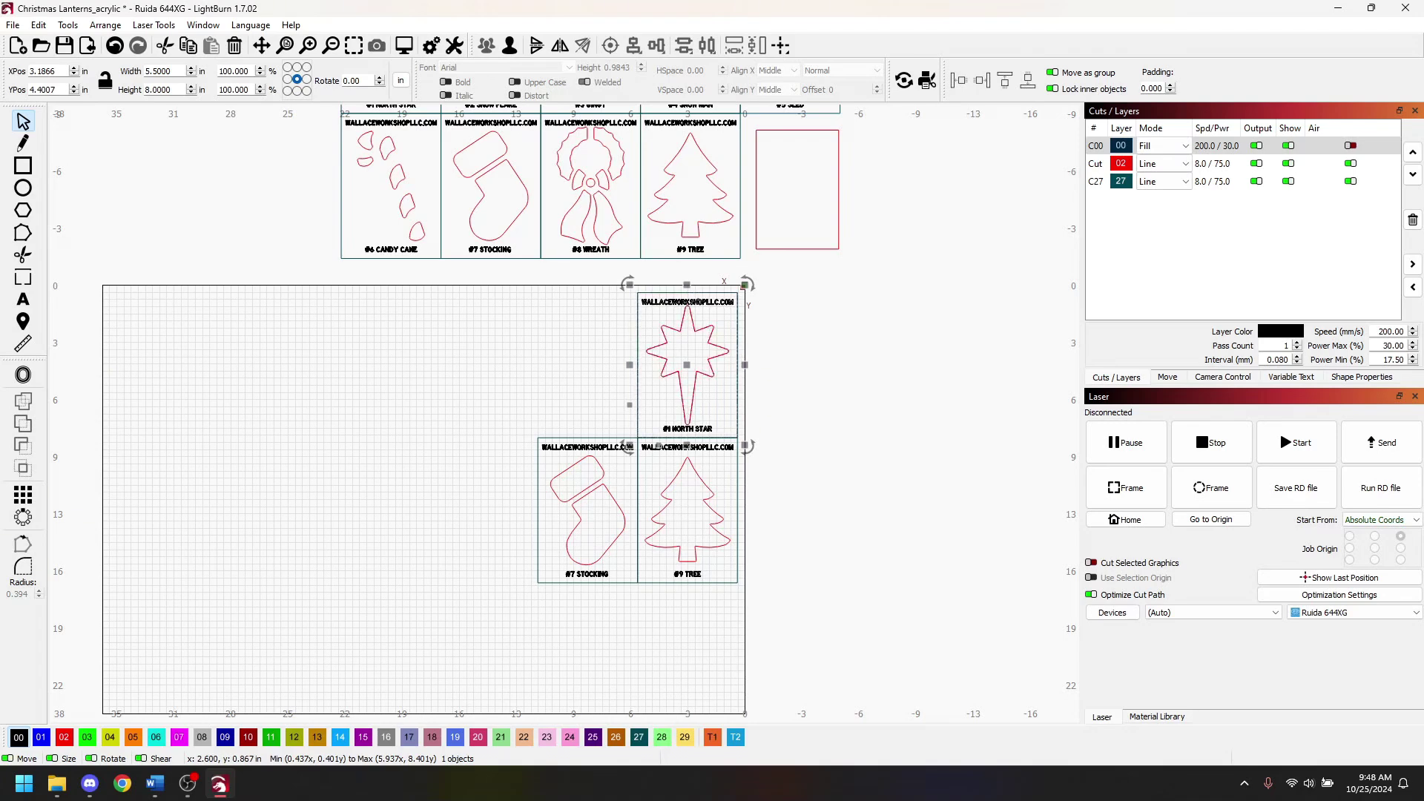
key("ctrl+v")
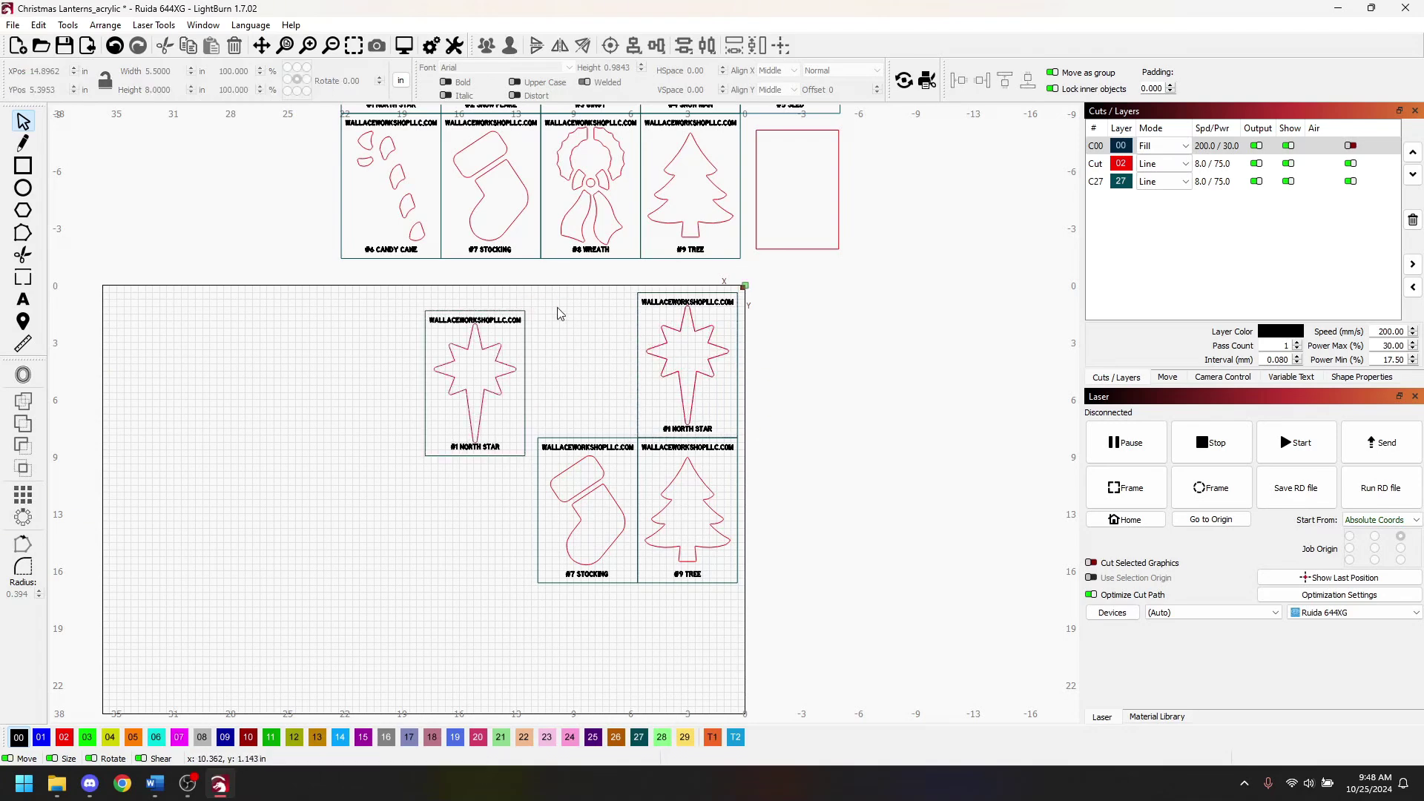
left_click_drag(528, 317, 640, 300)
left_click(951, 394)
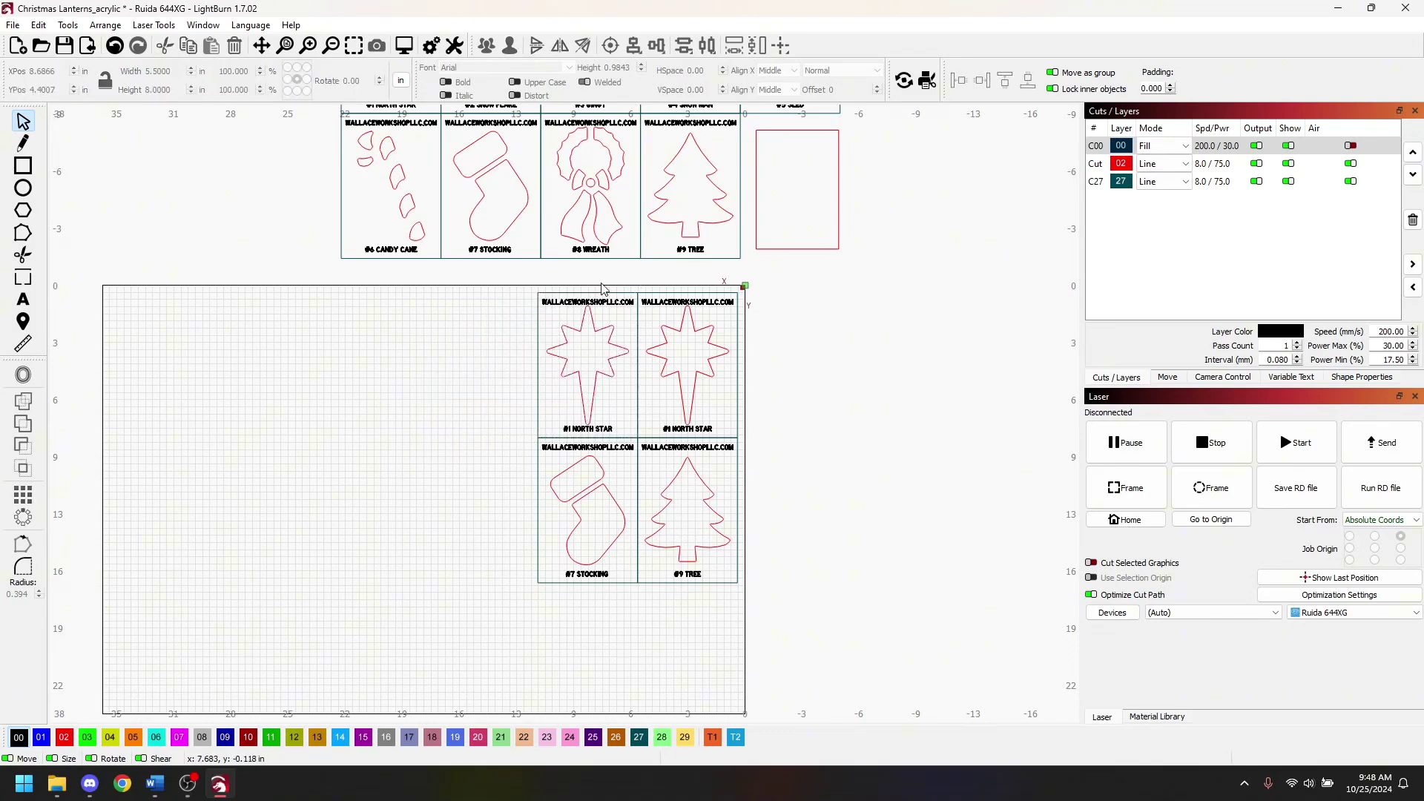
- Delete the extra North Star copy and select the original North Star
left_click(549, 300)
key("Delete")
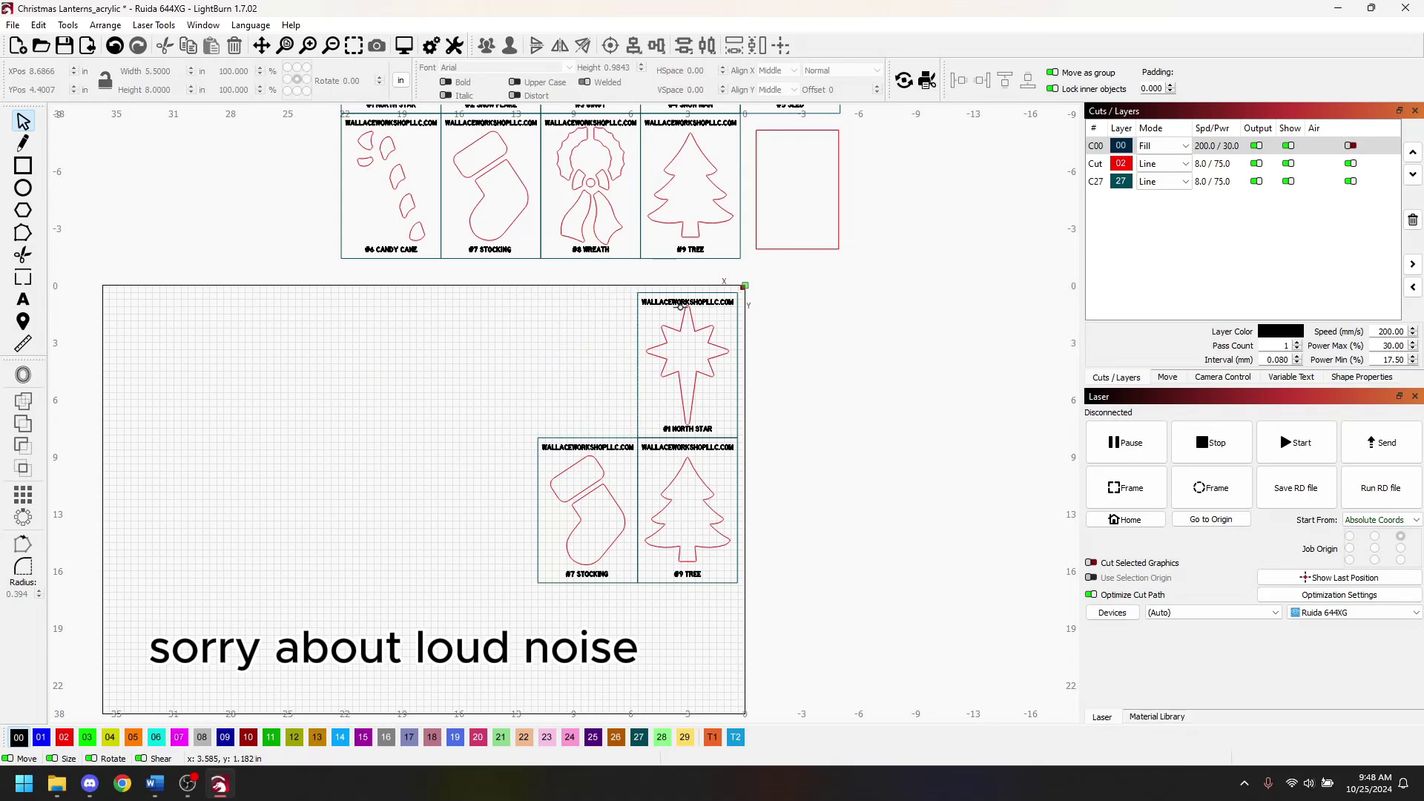
left_click(678, 302)
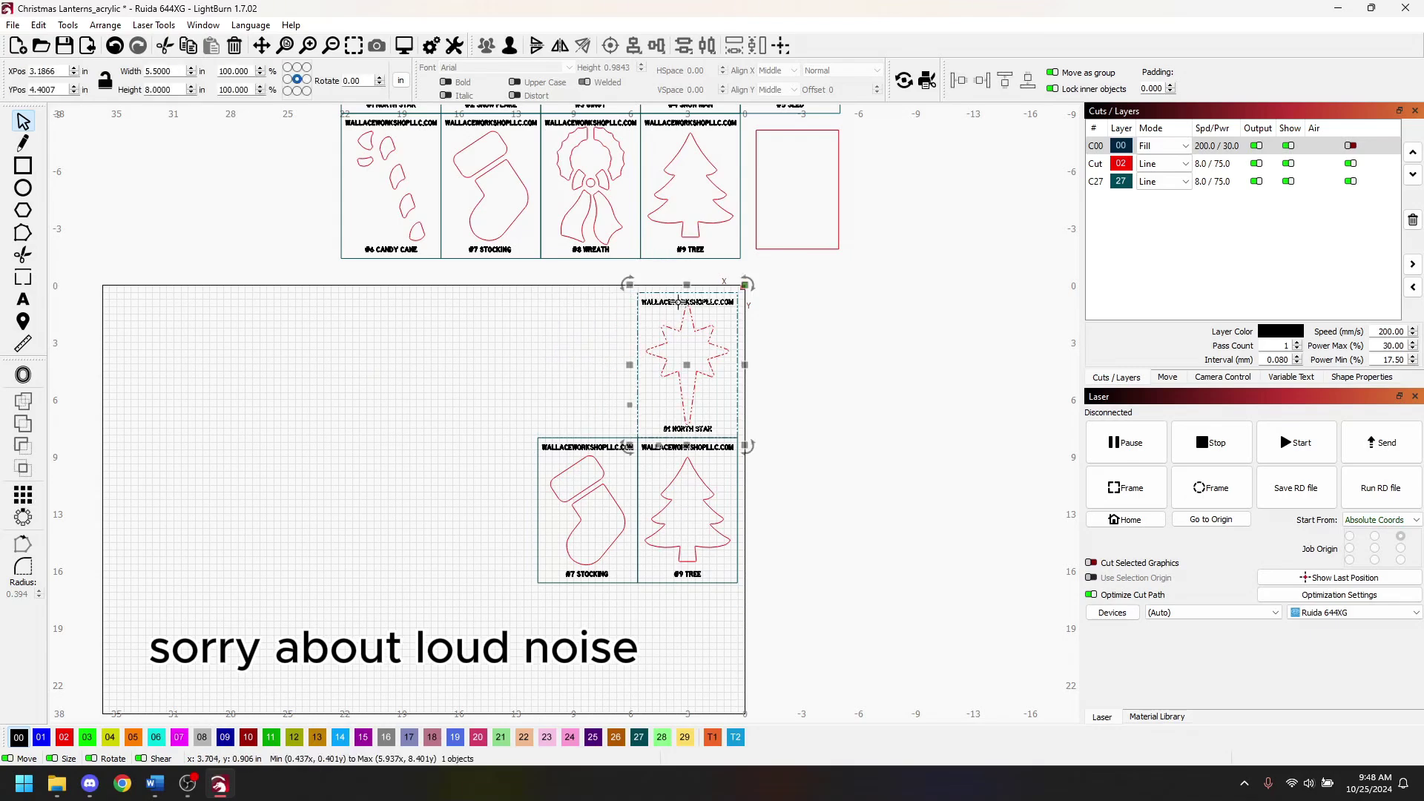
- Set up a grid array of 4 columns with horizontal reverse direction for the star
left_click(23, 493)
left_click_drag(679, 201, 953, 166)
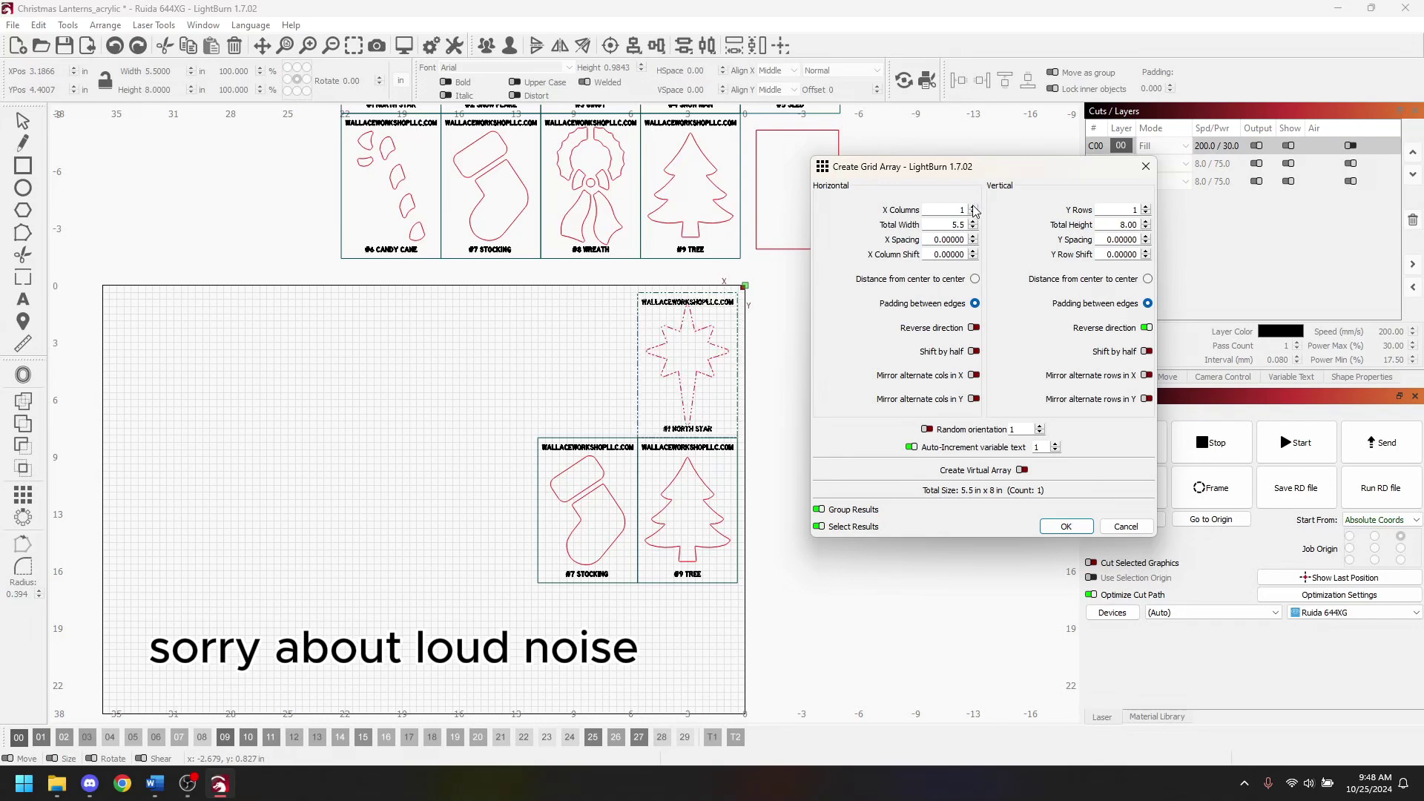
left_click_drag(964, 211, 925, 221)
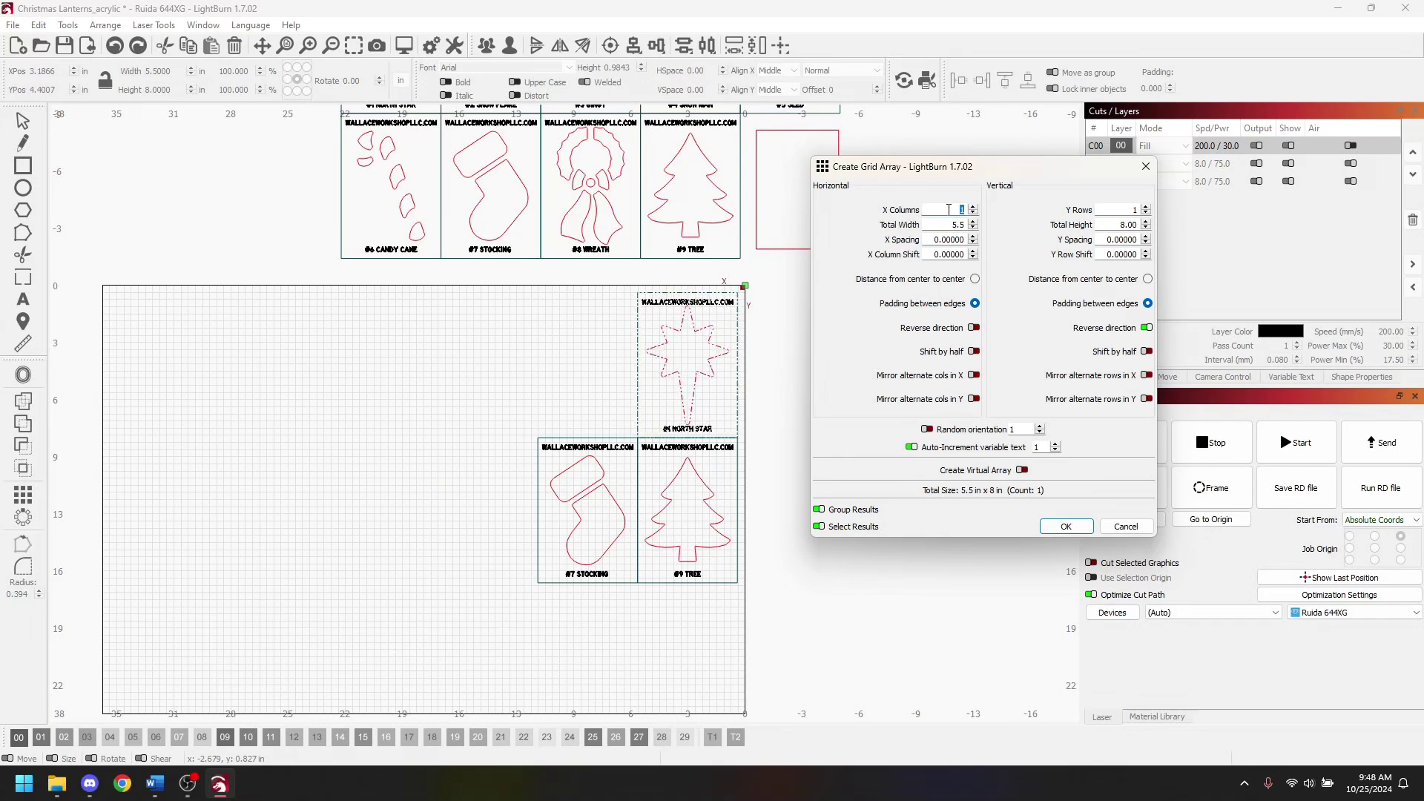
left_click_drag(964, 168, 1212, 163)
left_click(1105, 191)
left_click(1105, 191)
left_click(1105, 190)
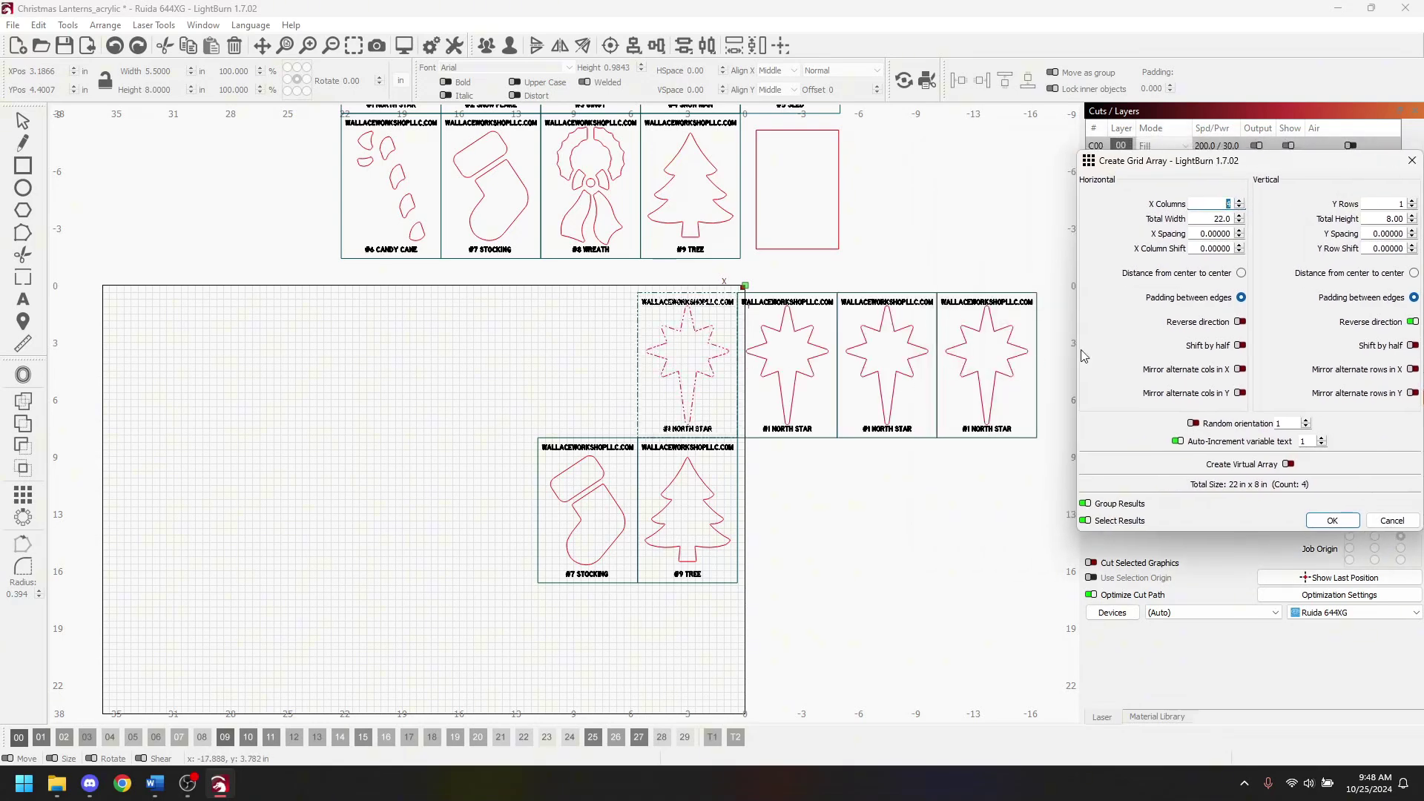
left_click(1240, 322)
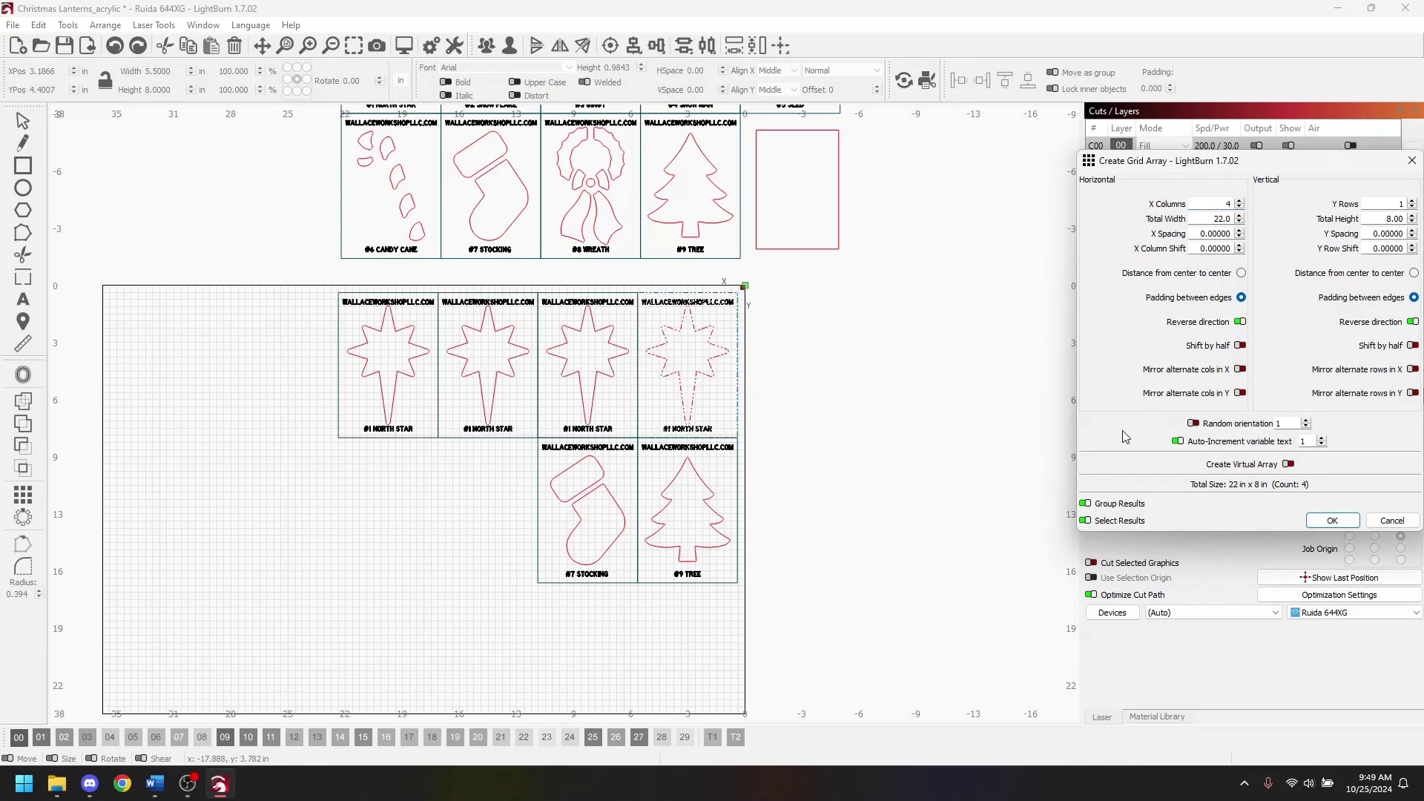
scroll(614, 413, "up", 10)
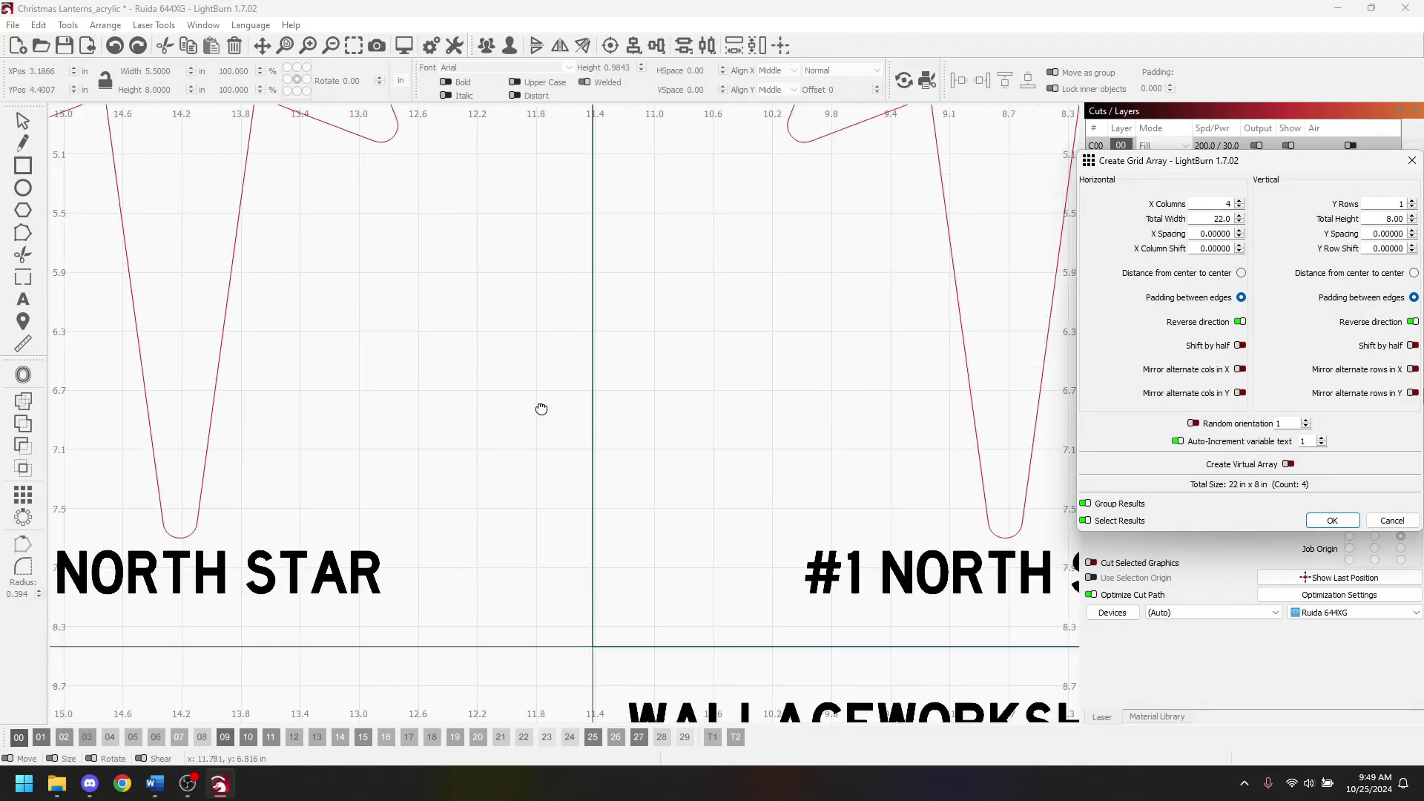
scroll(580, 475, "down", 8)
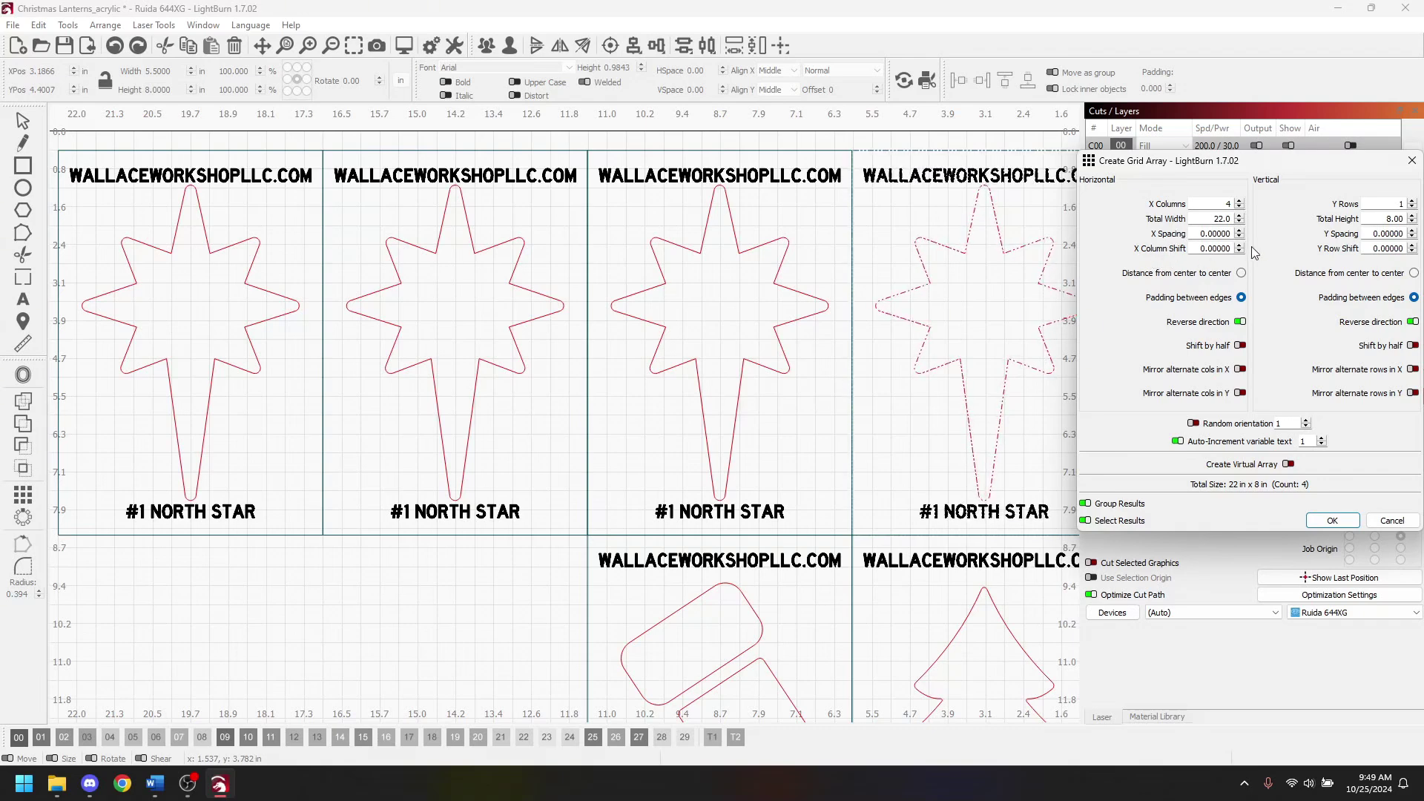
scroll(636, 502, "up", 6)
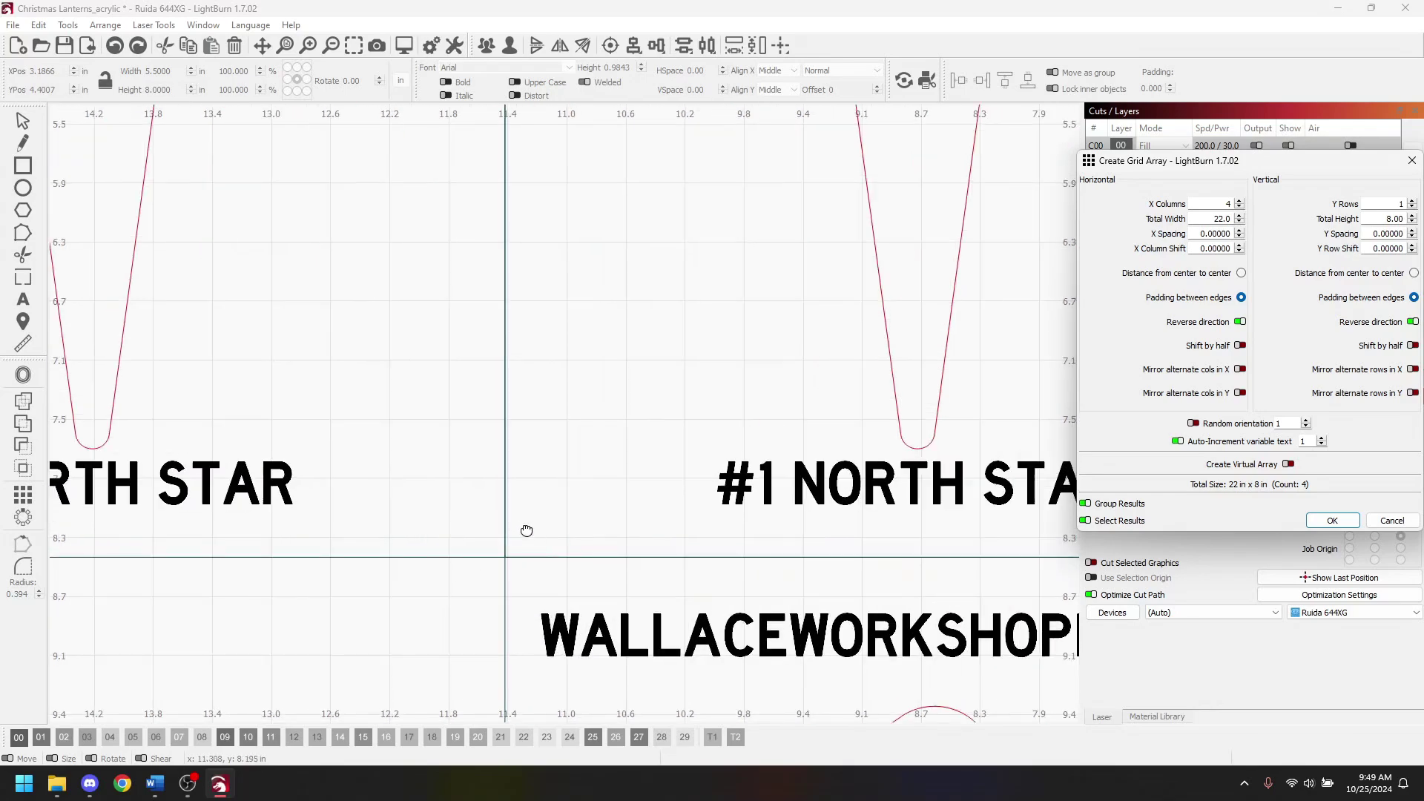
scroll(475, 541, "down", 5)
scroll(476, 541, "down", 3)
left_click_drag(1316, 166, 1053, 139)
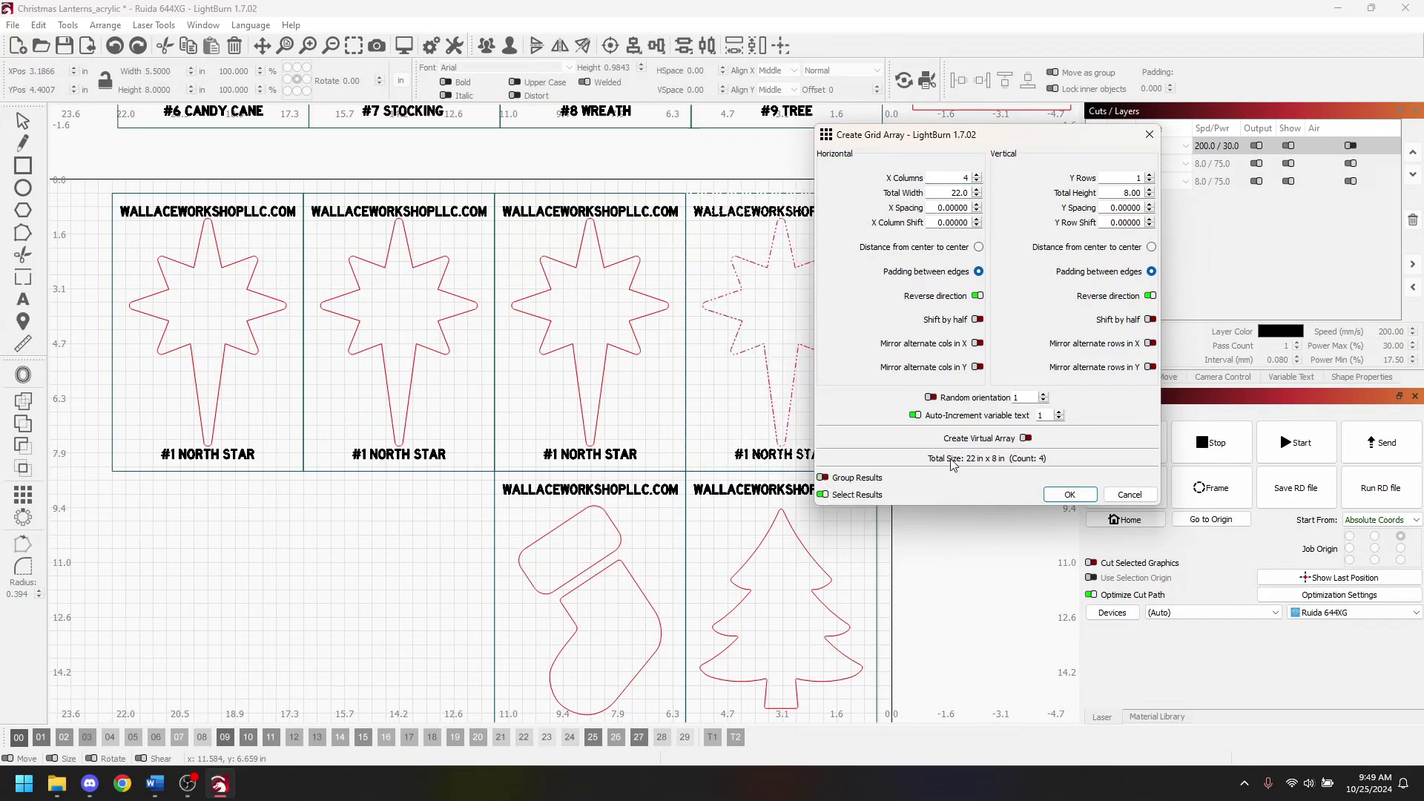
- Create the row of four North Stars and check the new copies
left_click(1070, 495)
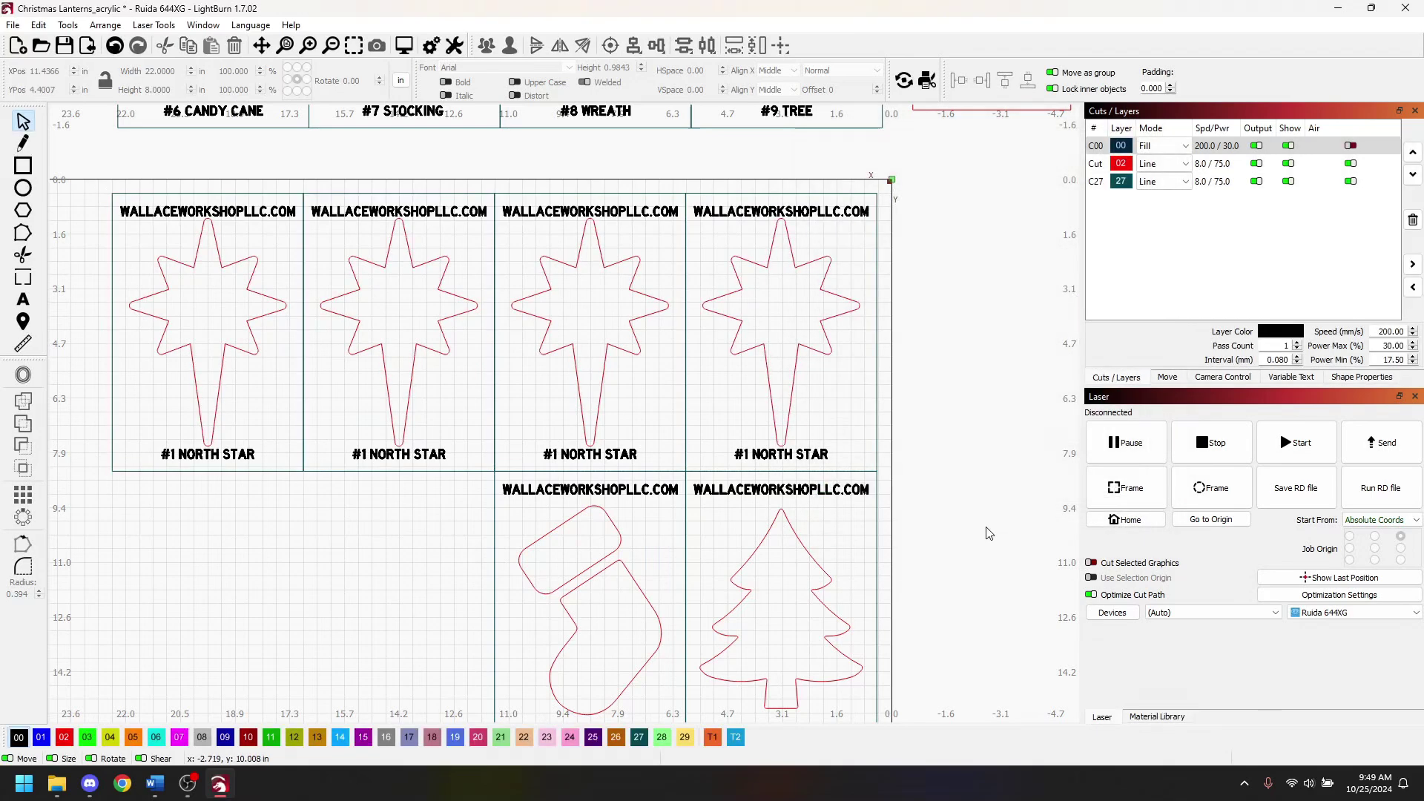
left_click(581, 305)
key("Tab")
key("Tab")
key("Tab")
key("Tab")
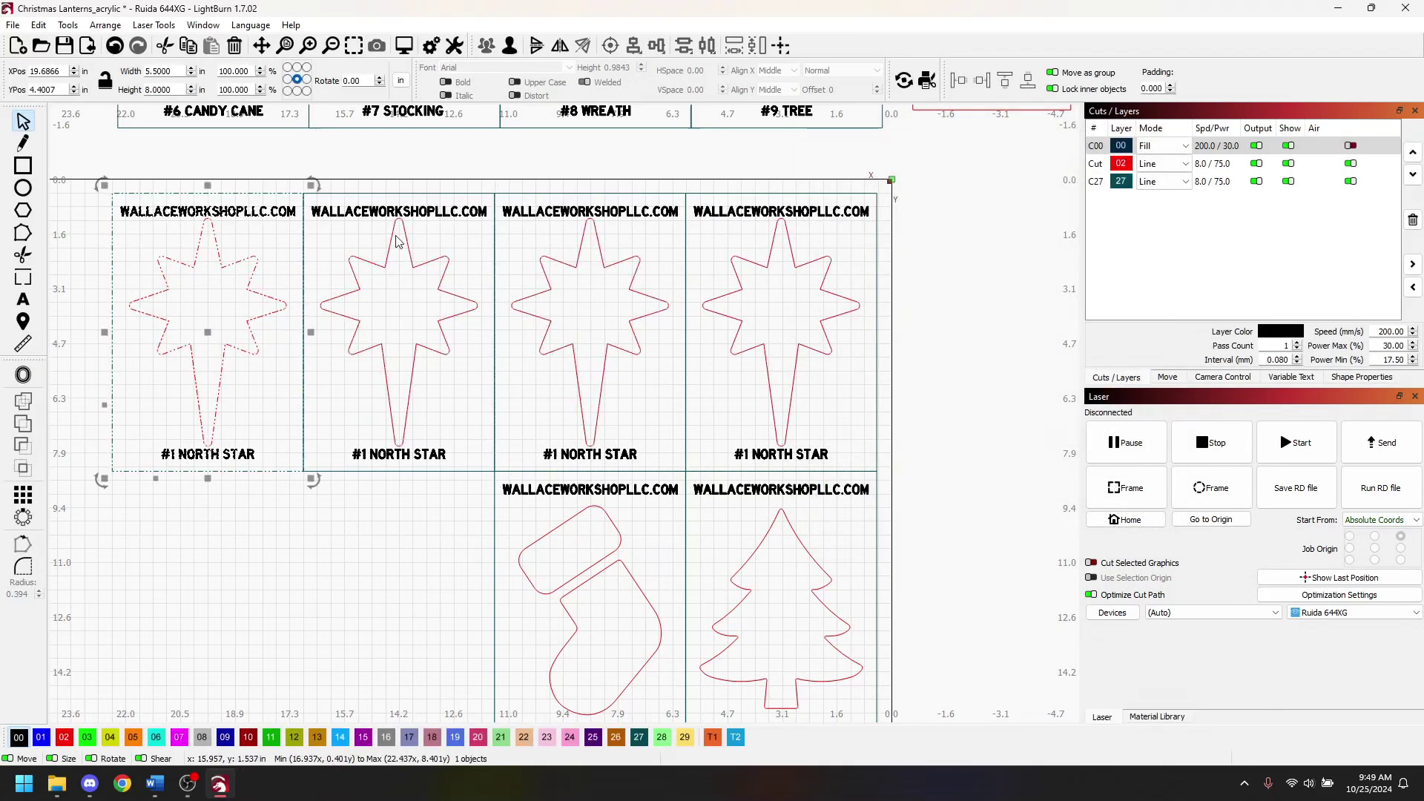
left_click(323, 621)
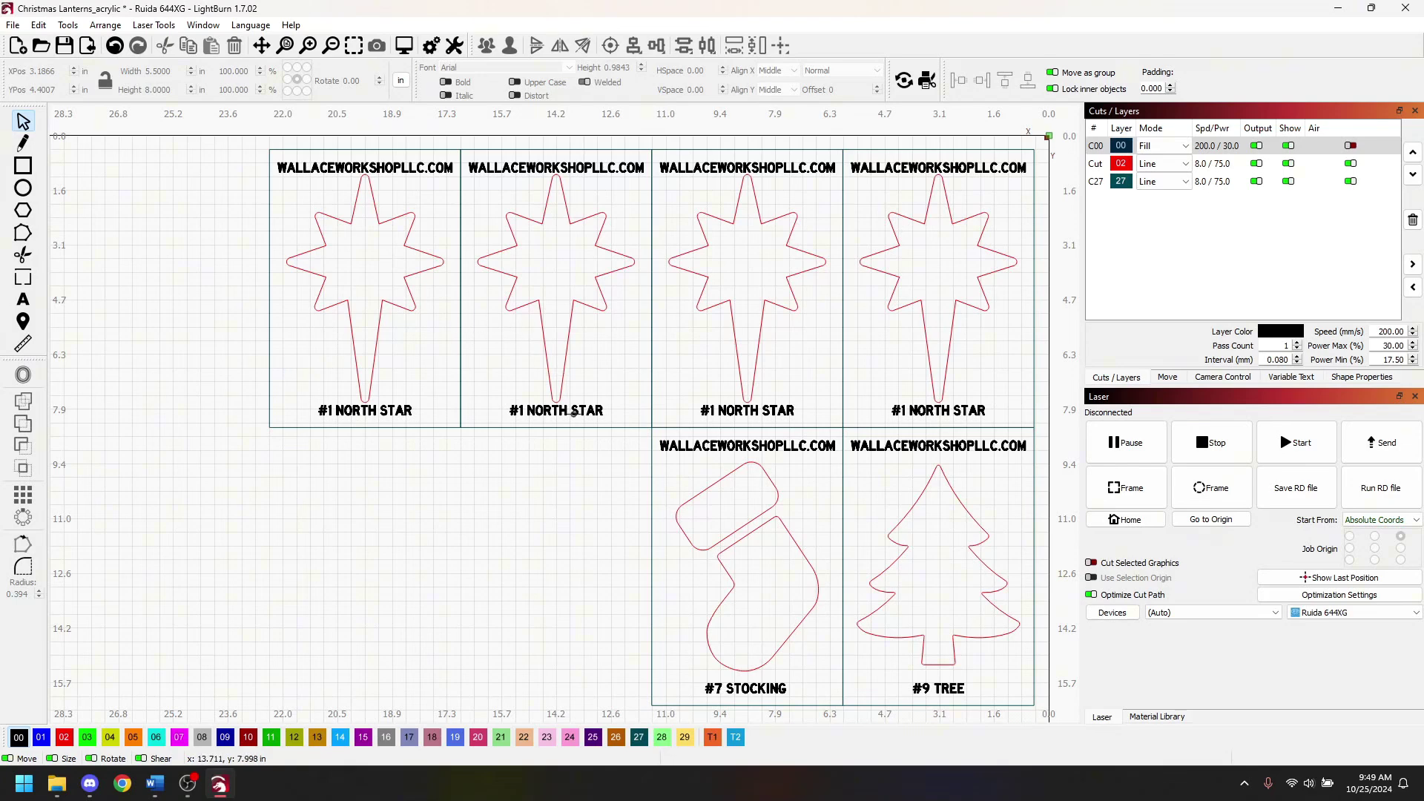
- Set a 1-column by 2-row grid array on the second North Star panel
left_click(574, 414)
left_click(23, 494)
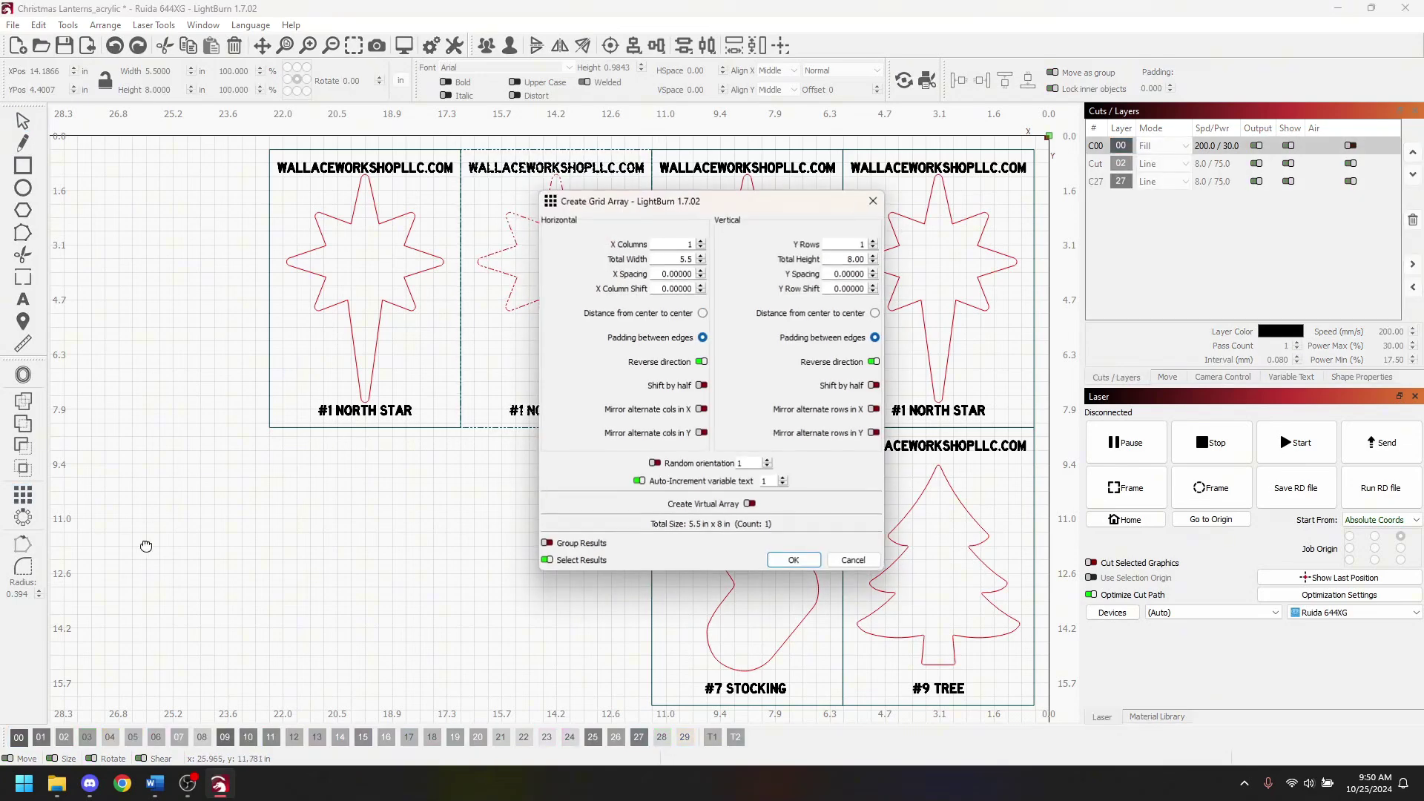
left_click(873, 241)
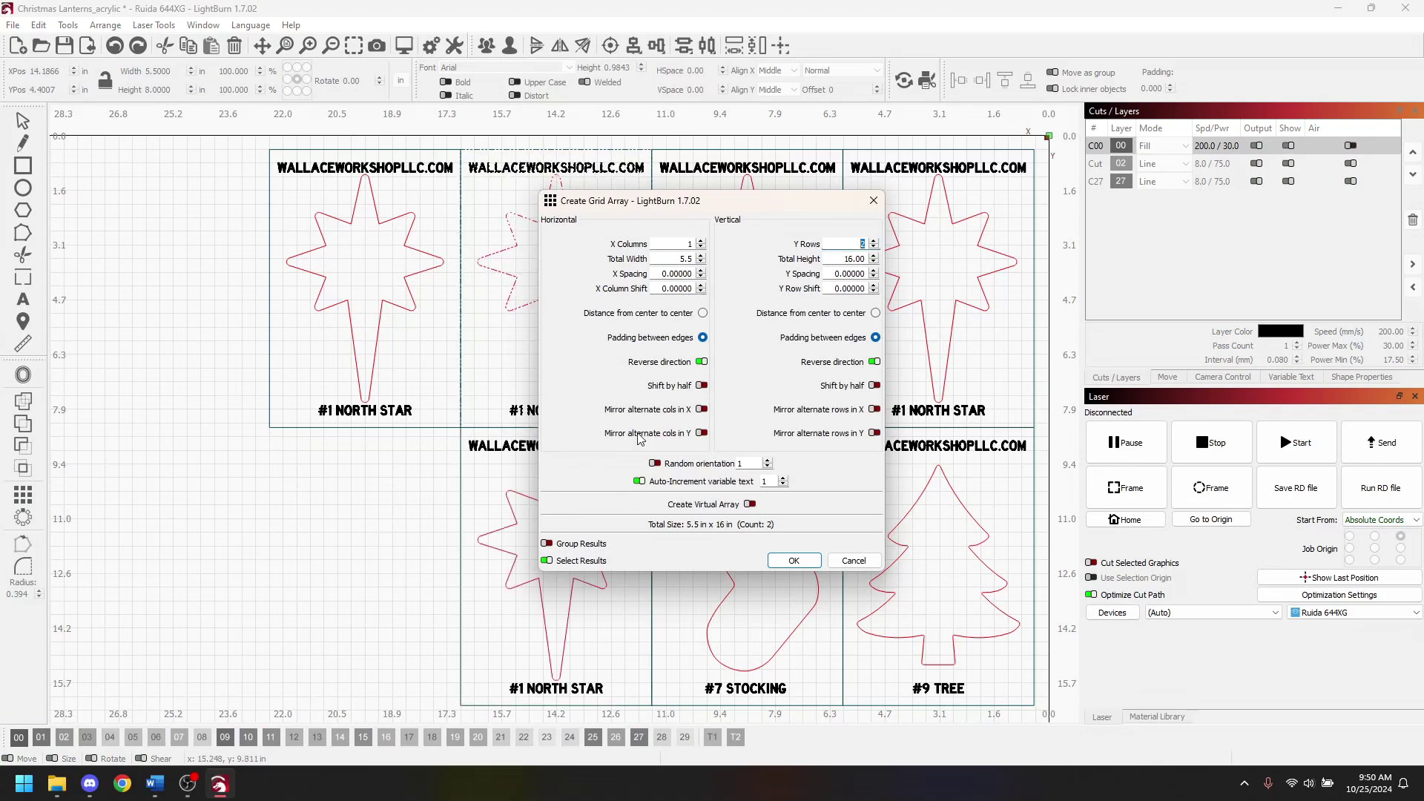
left_click_drag(752, 198, 855, 156)
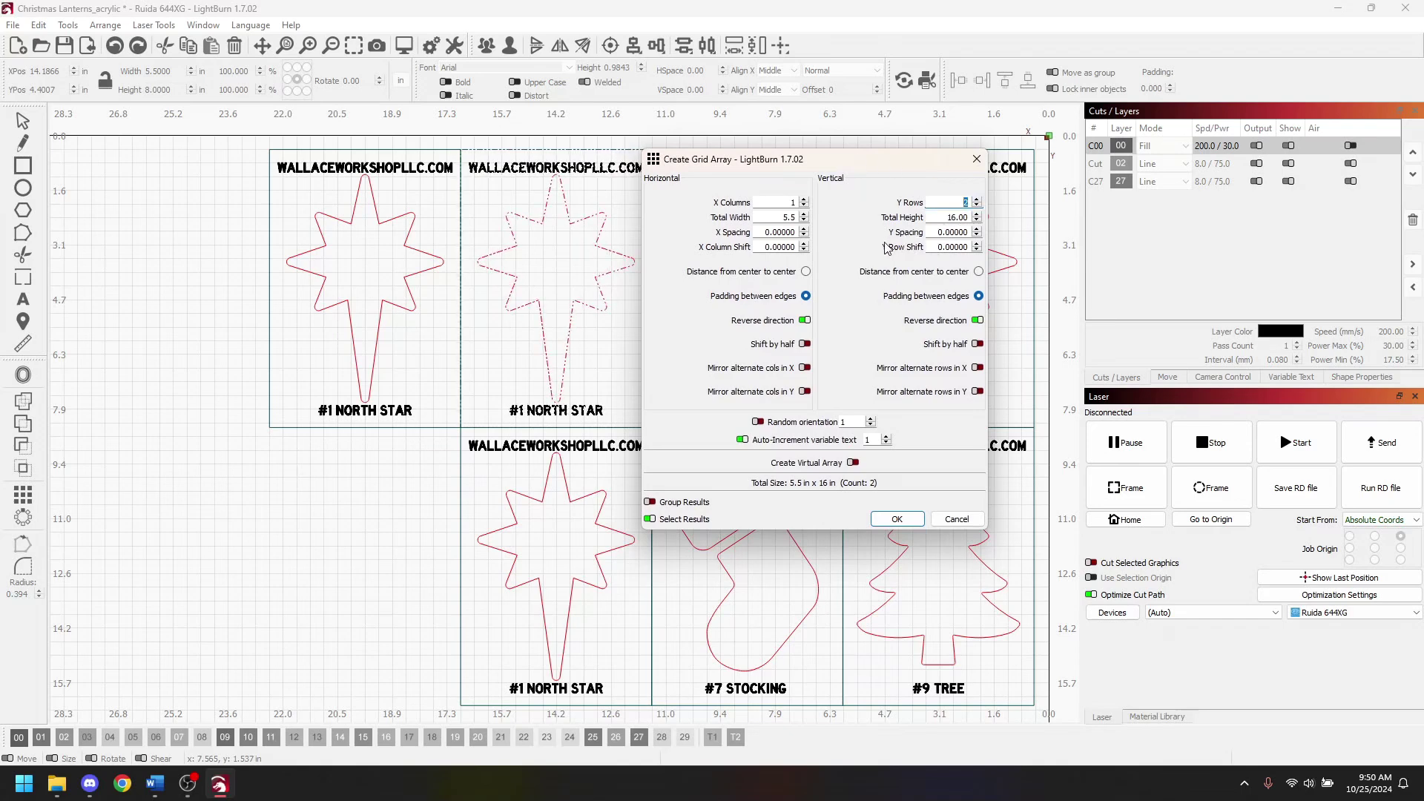
left_click(975, 157)
left_click(23, 494)
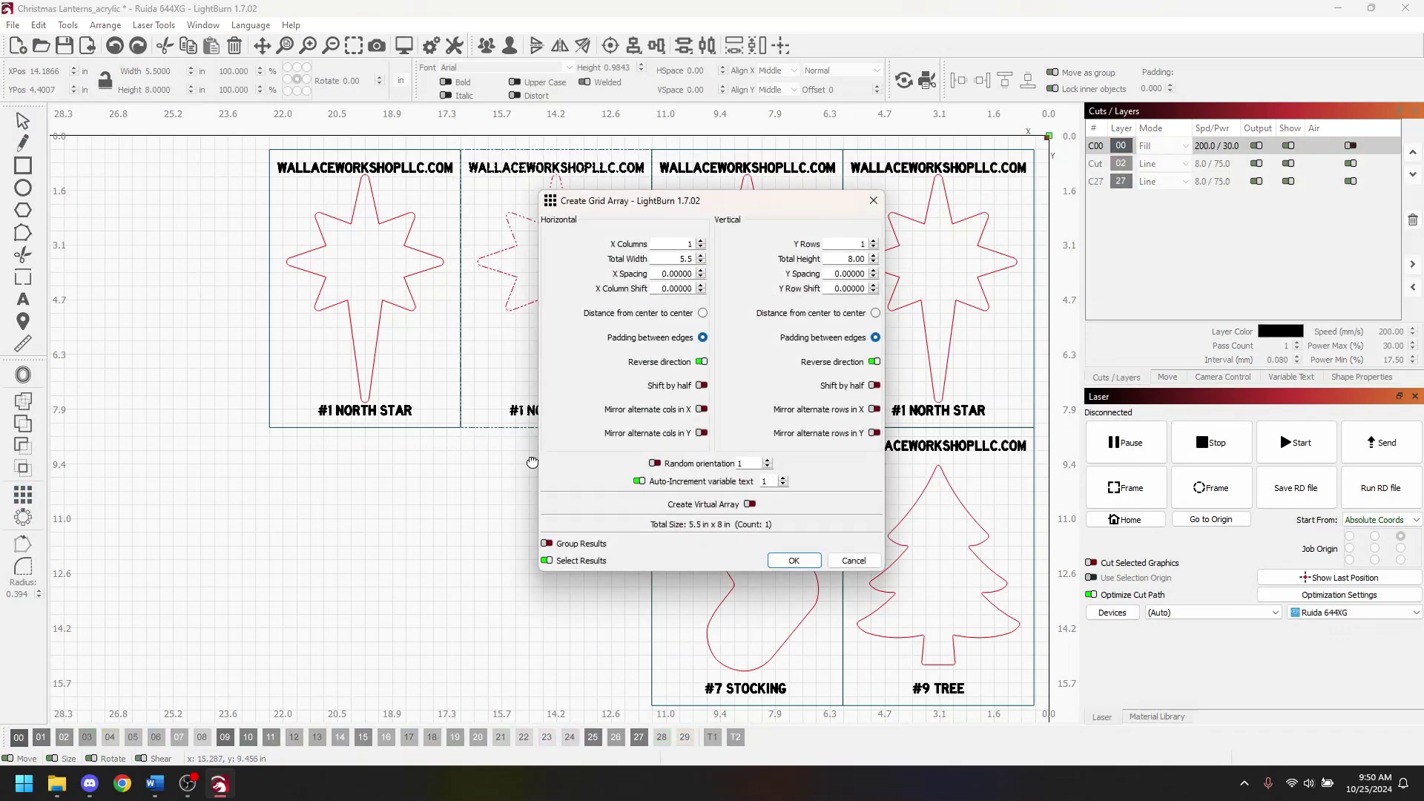
left_click(872, 241)
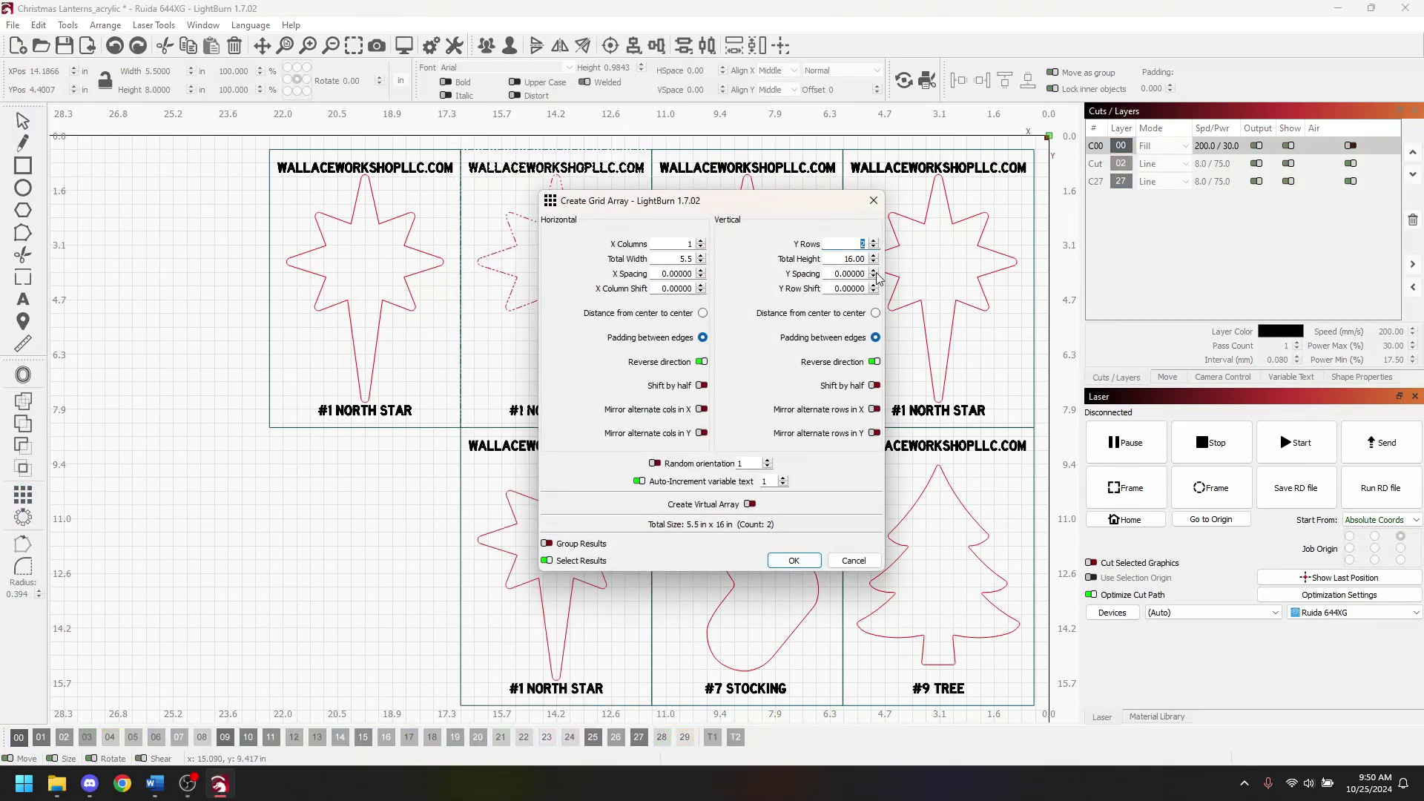
- Create the two-row North Star array and clear the selection
left_click(794, 560)
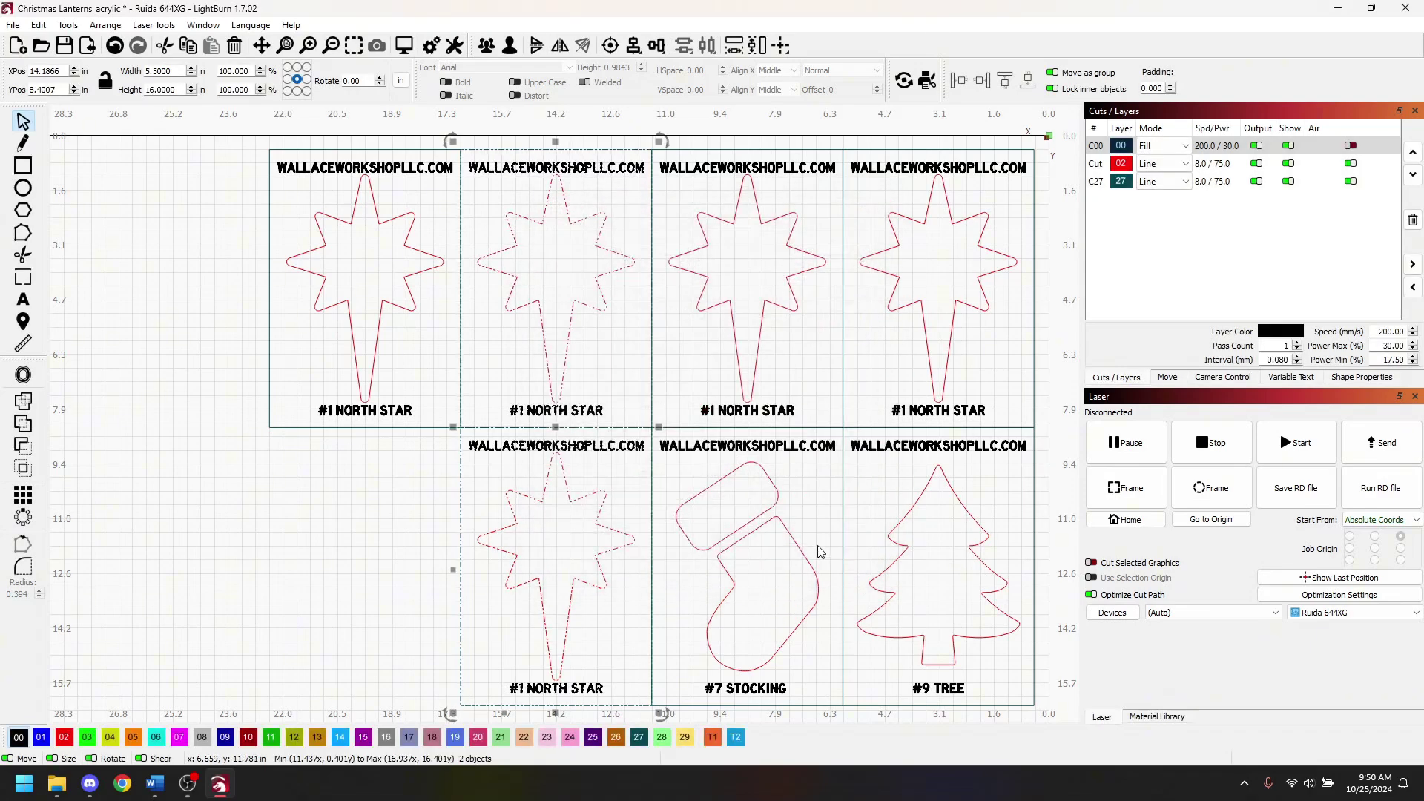
scroll(506, 470, "up", 5)
left_click(413, 374)
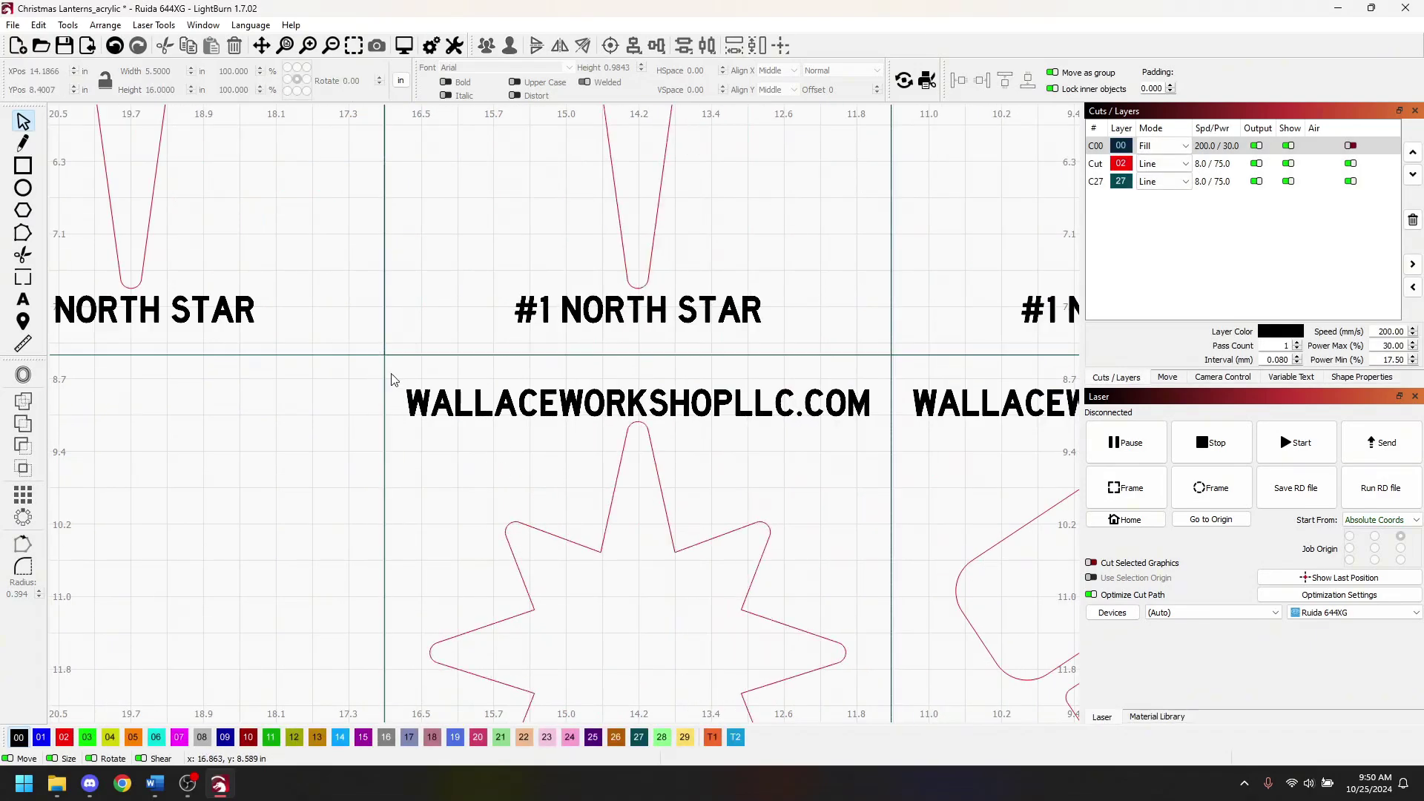
scroll(338, 547, "down", 5)
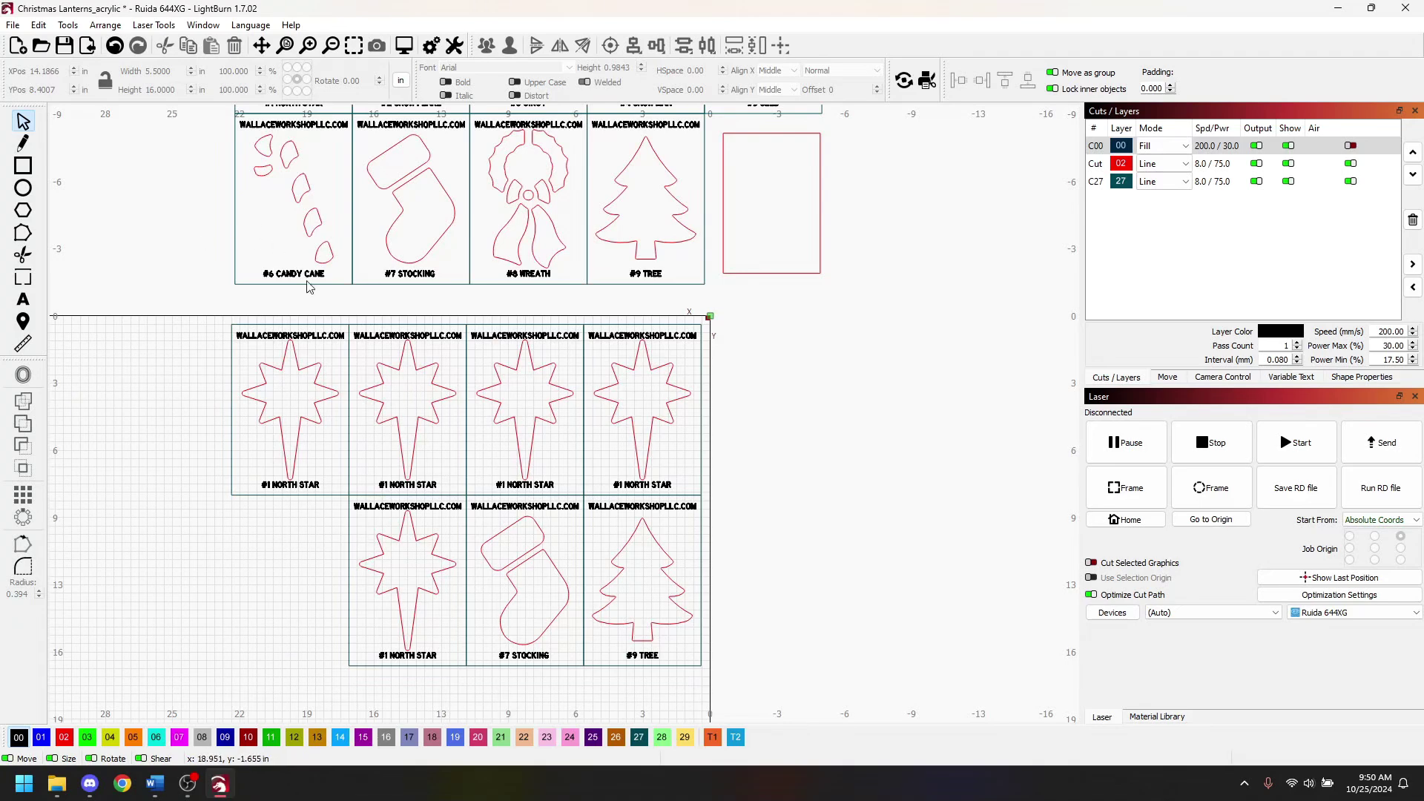
- Move the #6 Candy Cane panel into the empty bottom-left slot
double_click(324, 126)
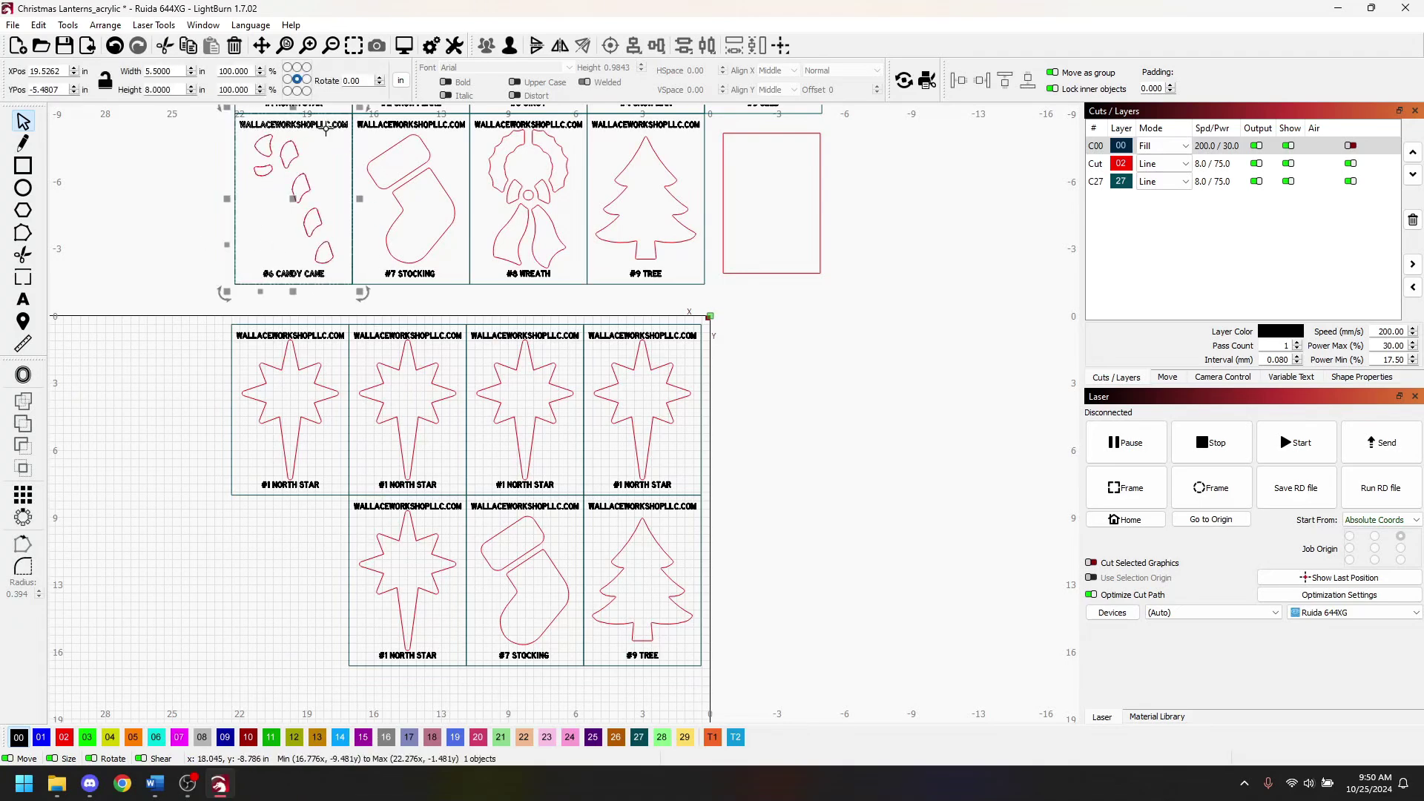
left_click_drag(324, 126, 349, 497)
left_click(836, 503)
left_click_drag(803, 545, 808, 543)
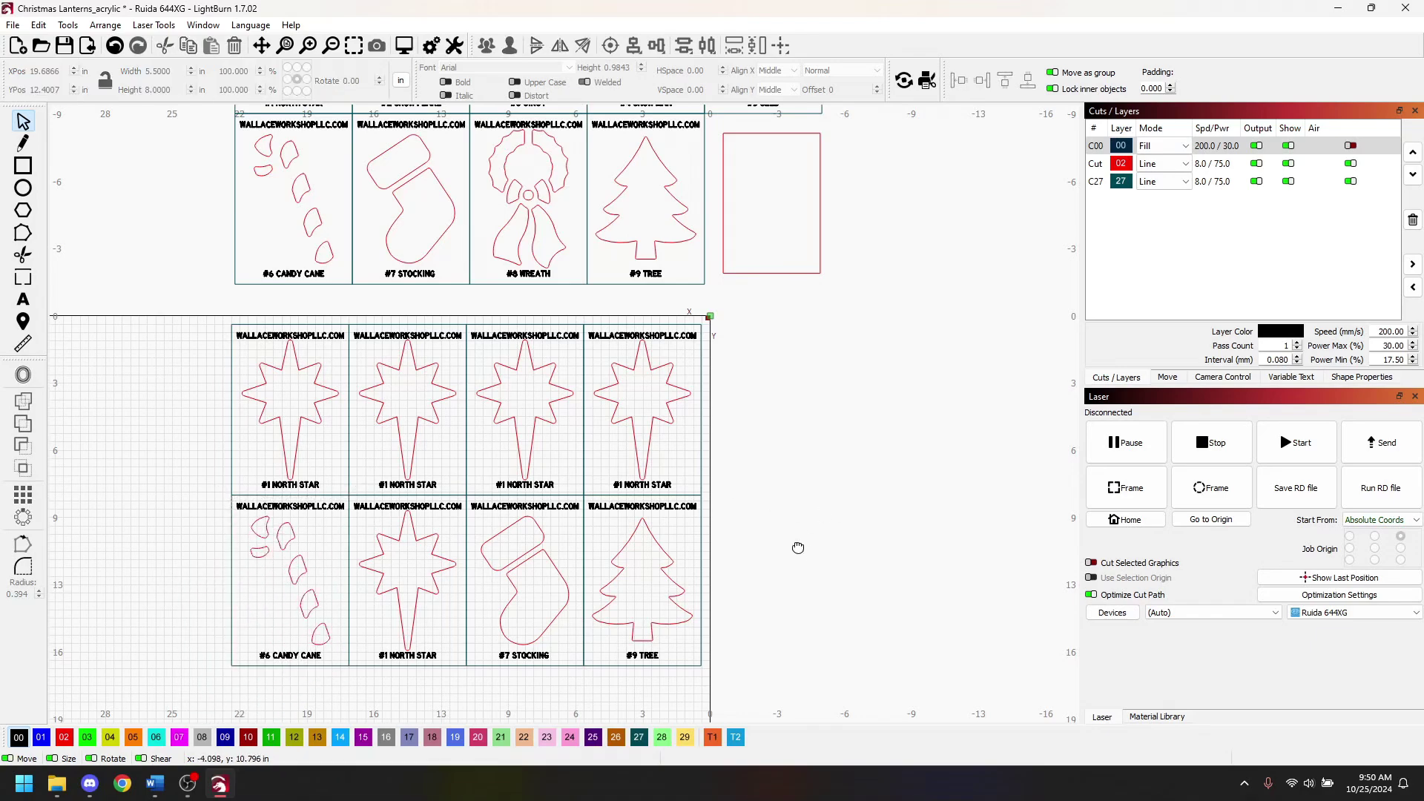
scroll(809, 543, "down", 2)
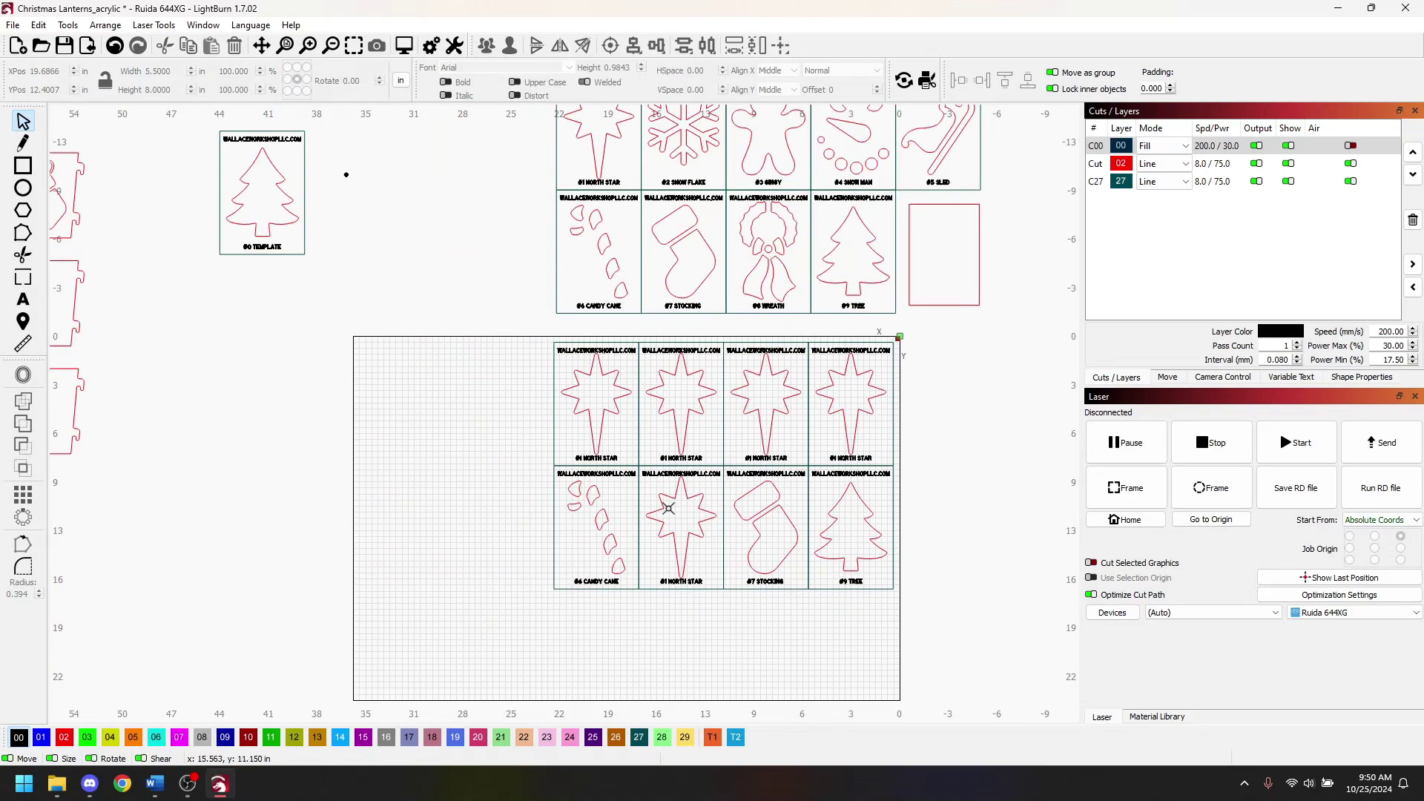
left_click_drag(995, 594, 923, 572)
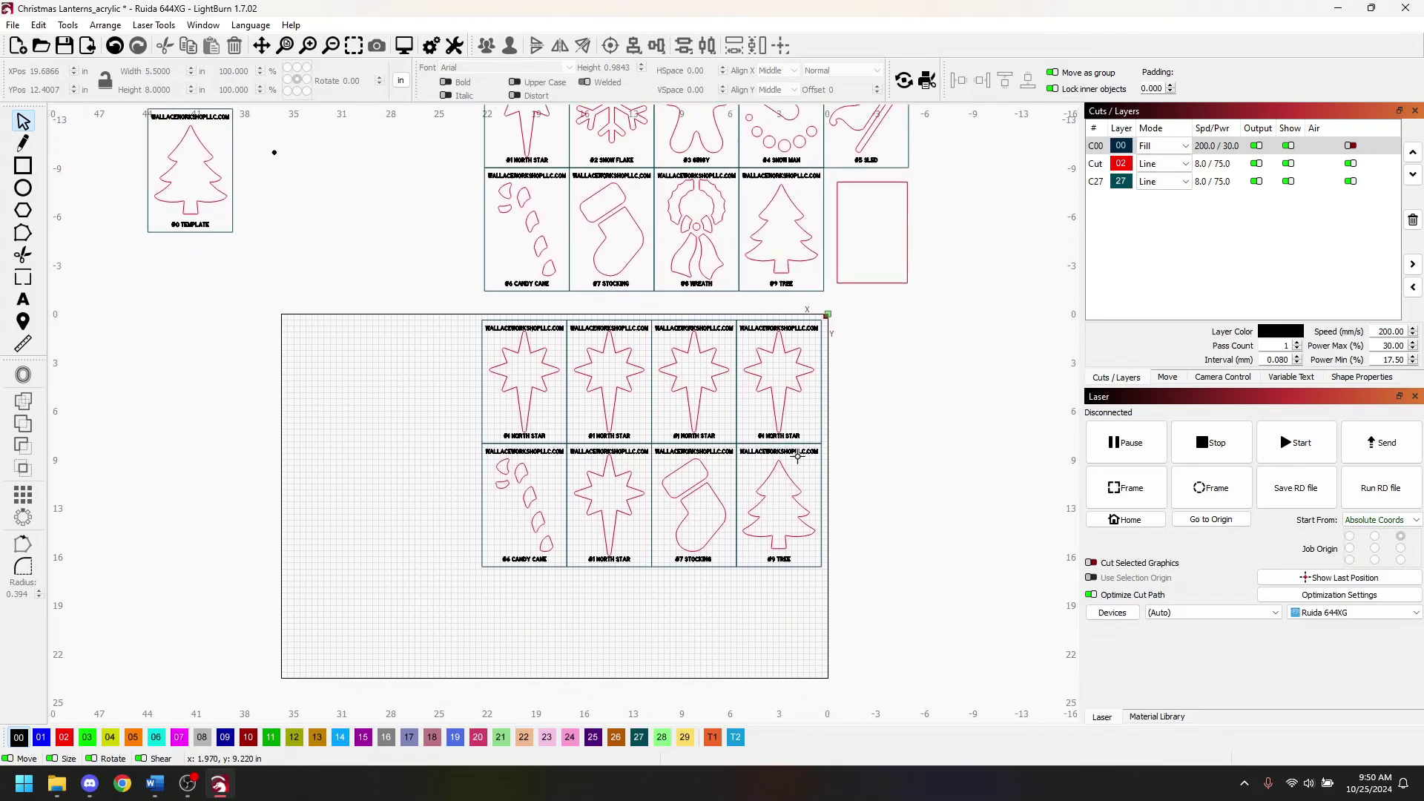
scroll(493, 158, "up", 1)
scroll(492, 158, "right", 1)
left_click(404, 46)
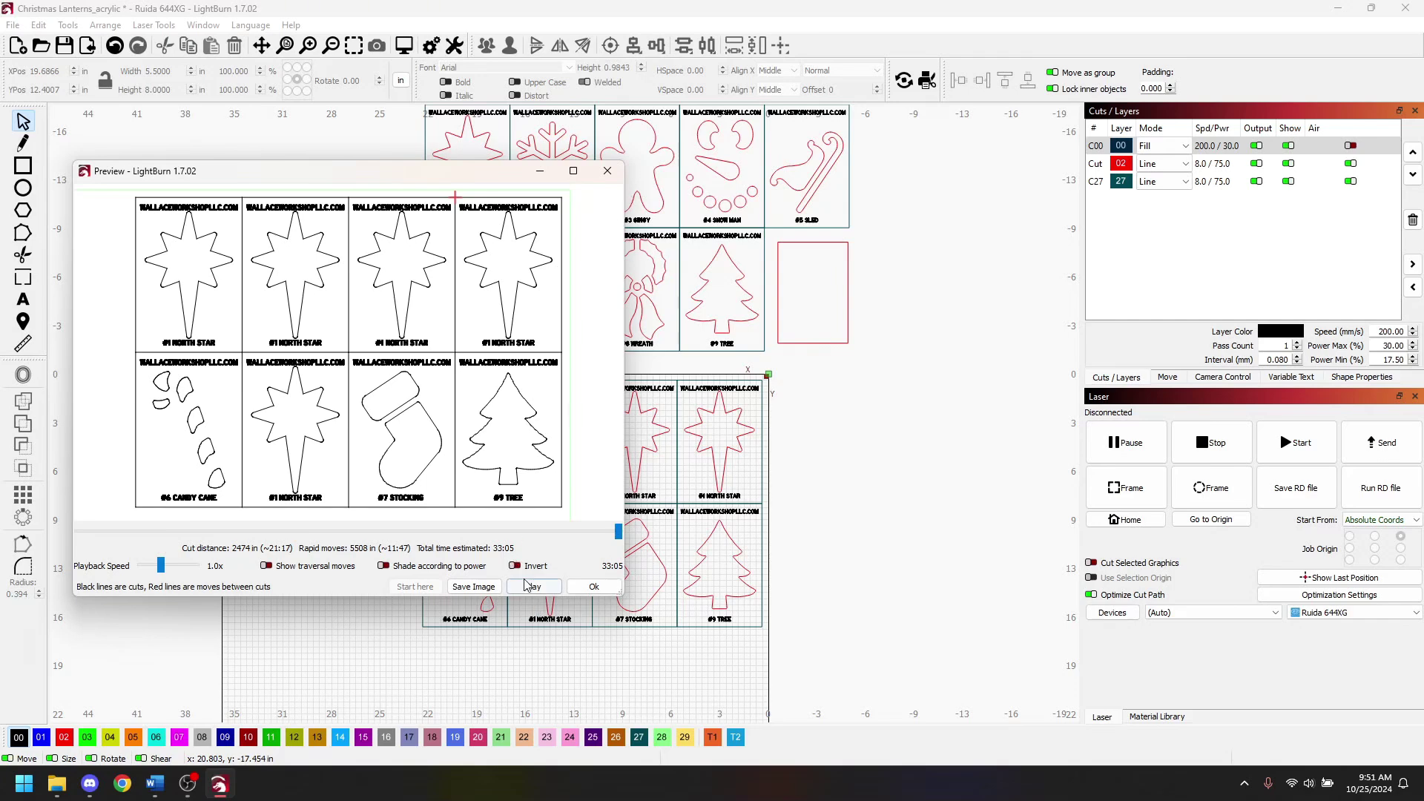
left_click(608, 171)
scroll(651, 432, "up", 2)
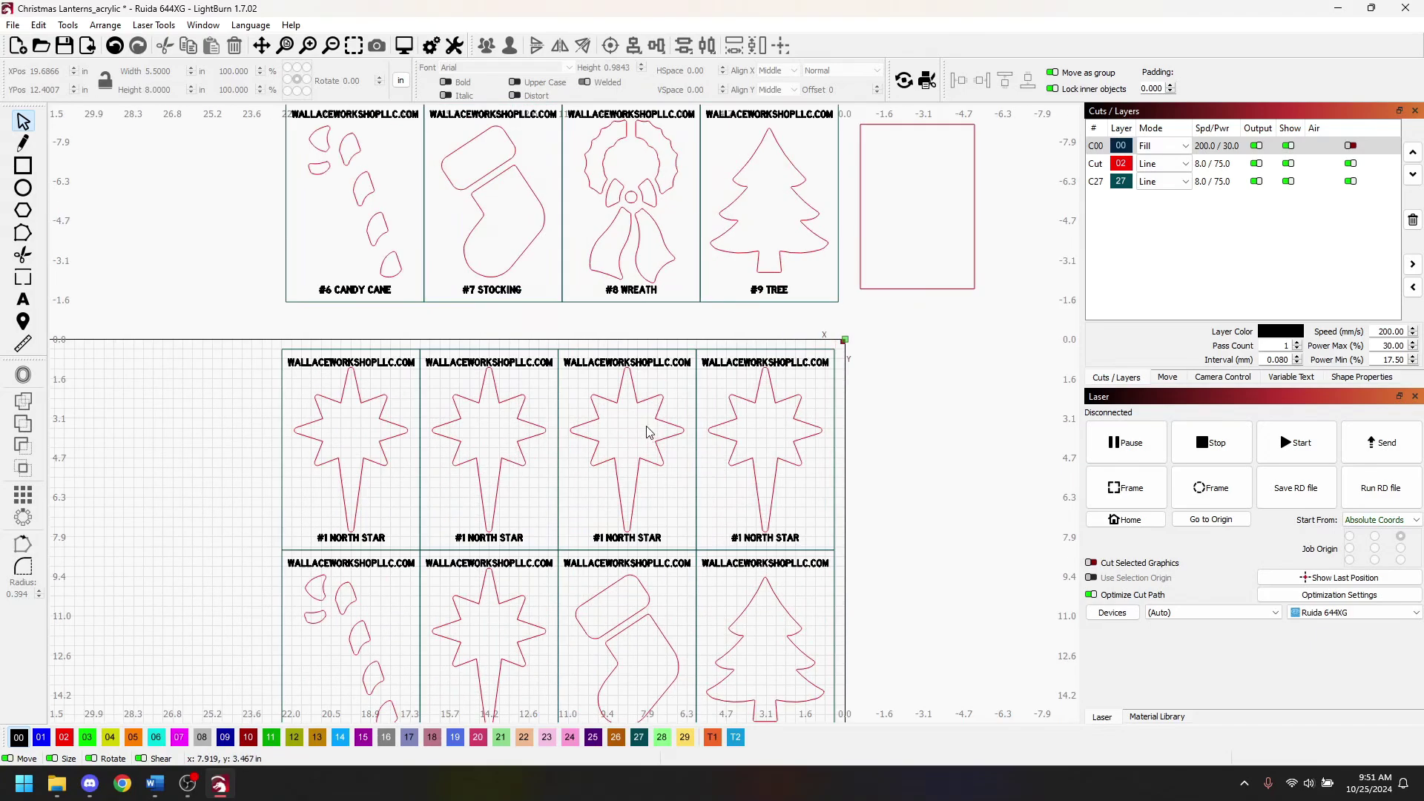
scroll(989, 443, "up", 1)
left_click_drag(988, 443, 1044, 426)
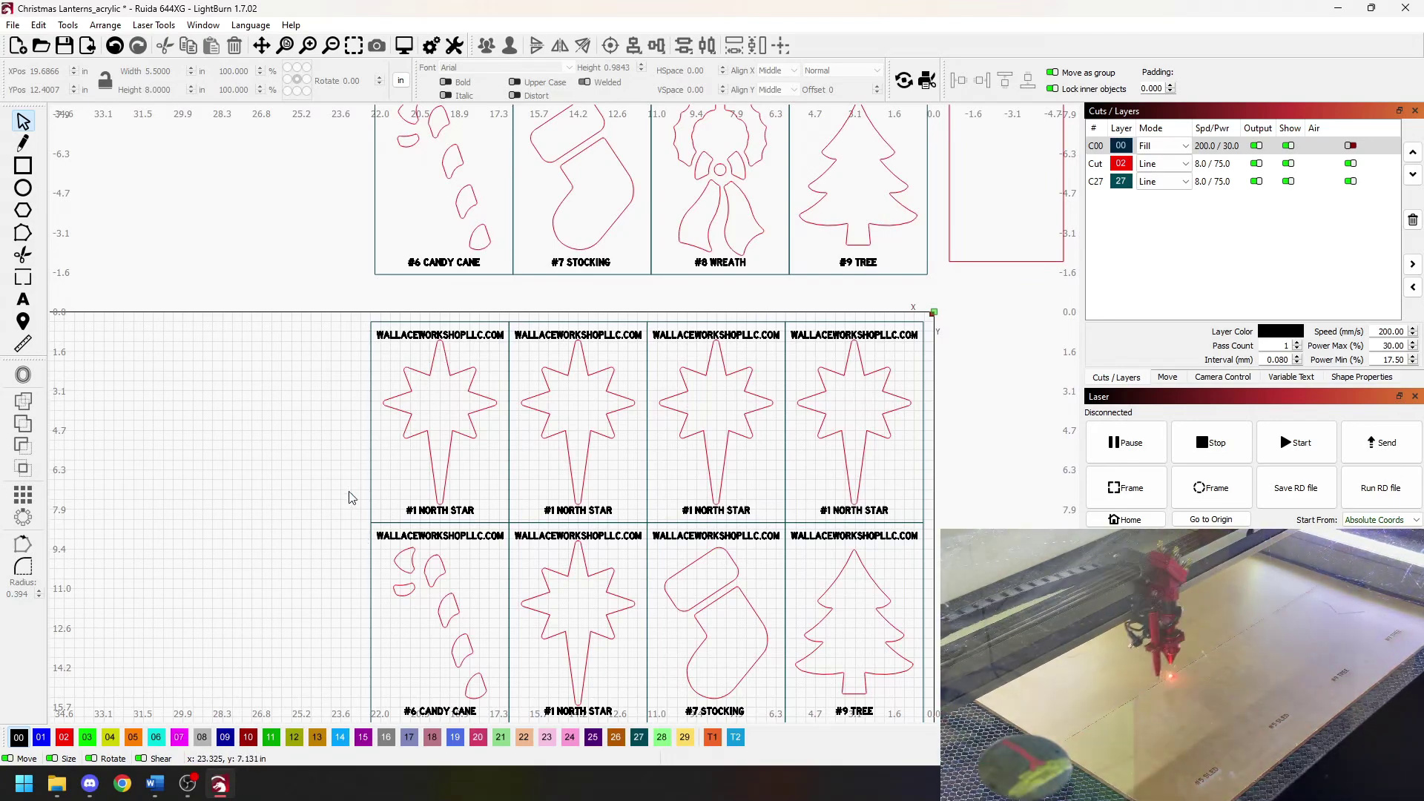
scroll(467, 471, "up", 3)
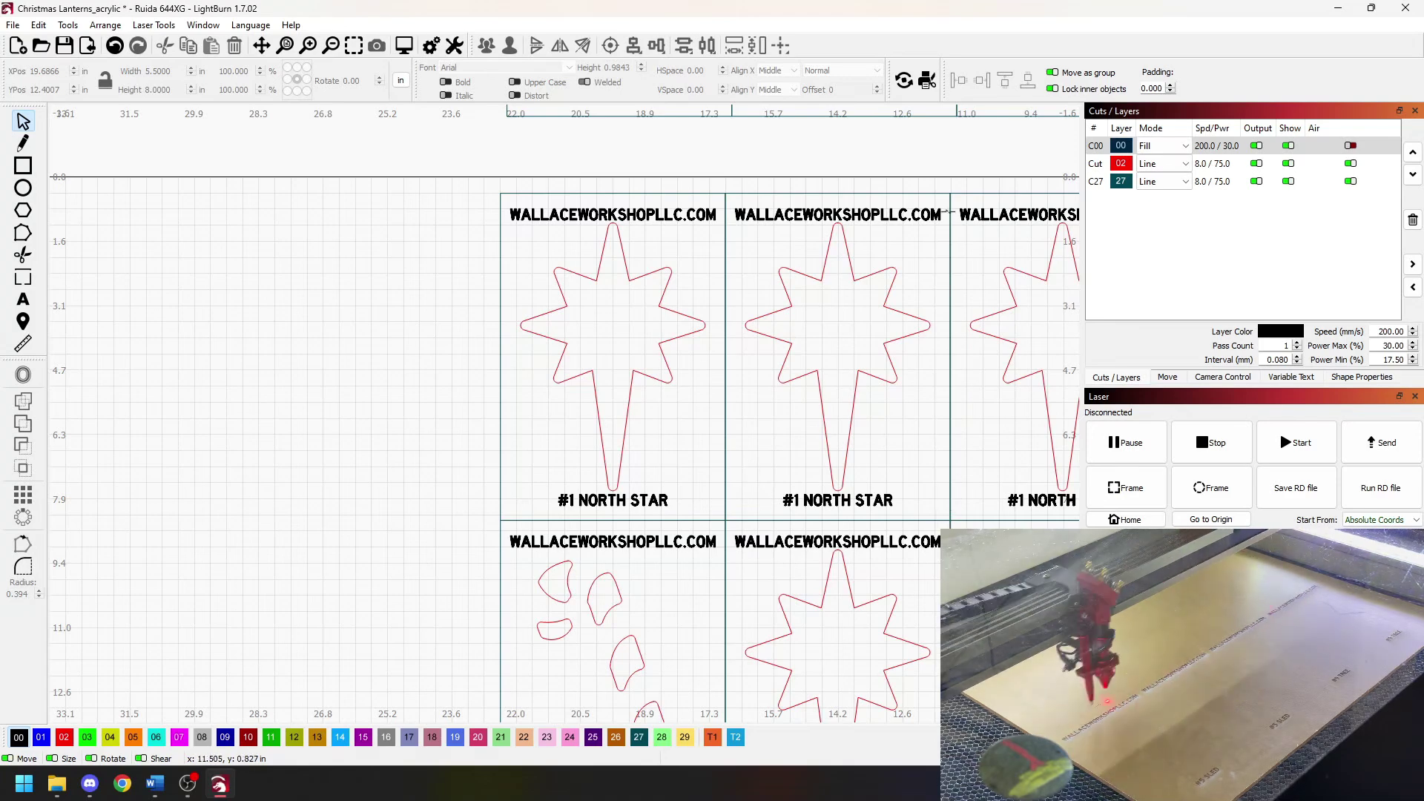
scroll(381, 378, "right", 5)
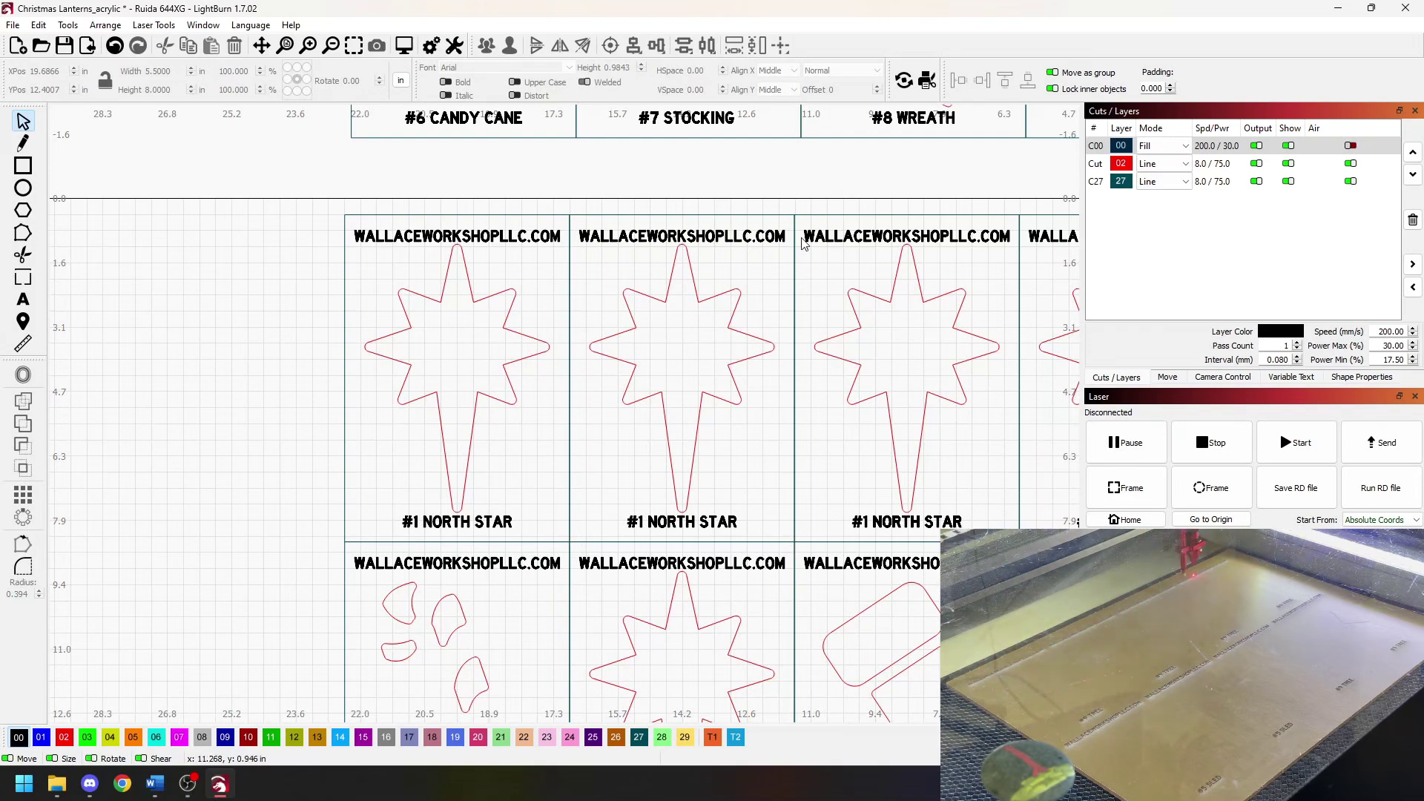
scroll(622, 275, "left", 5)
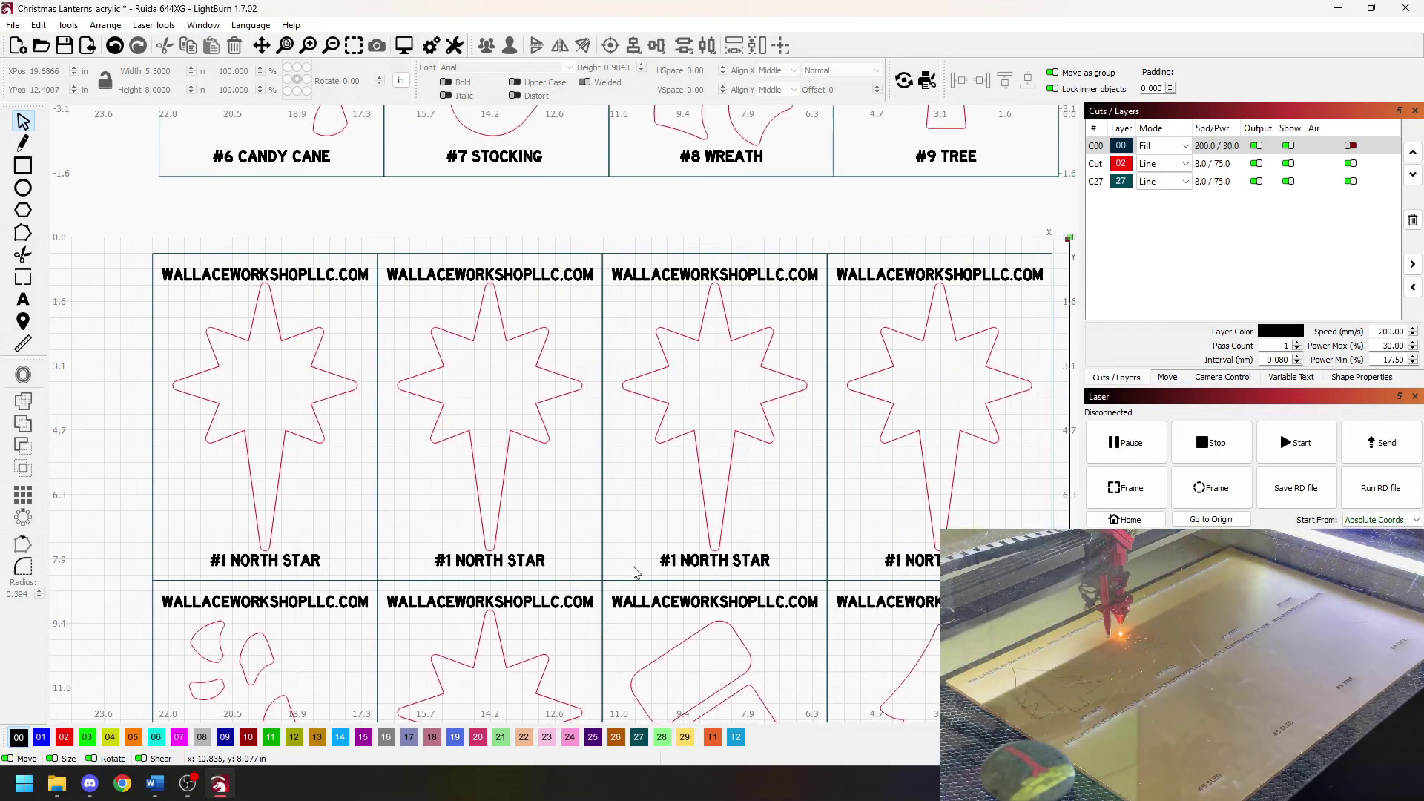
scroll(777, 540, "down", 3)
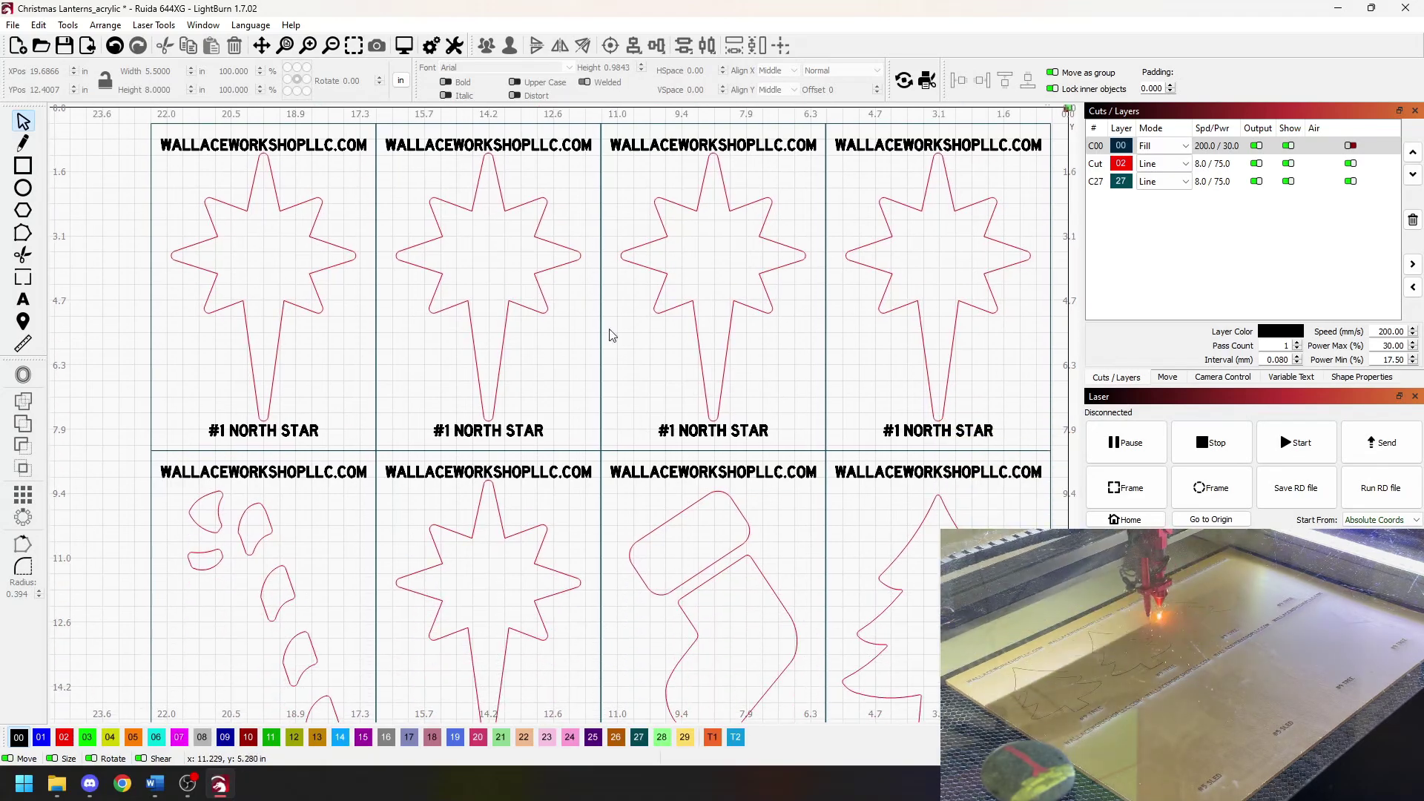
scroll(666, 512, "down", 2)
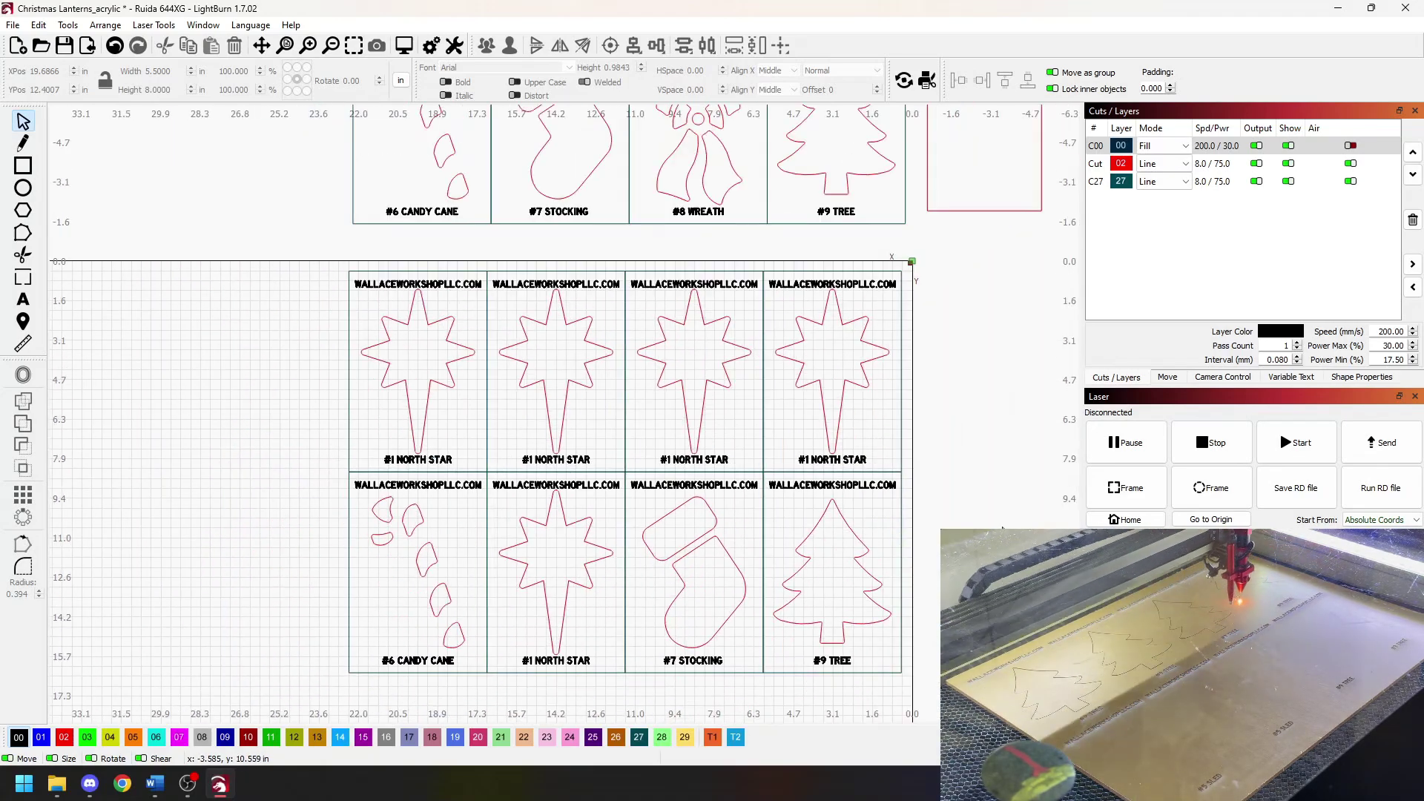
left_click_drag(1002, 527, 941, 454)
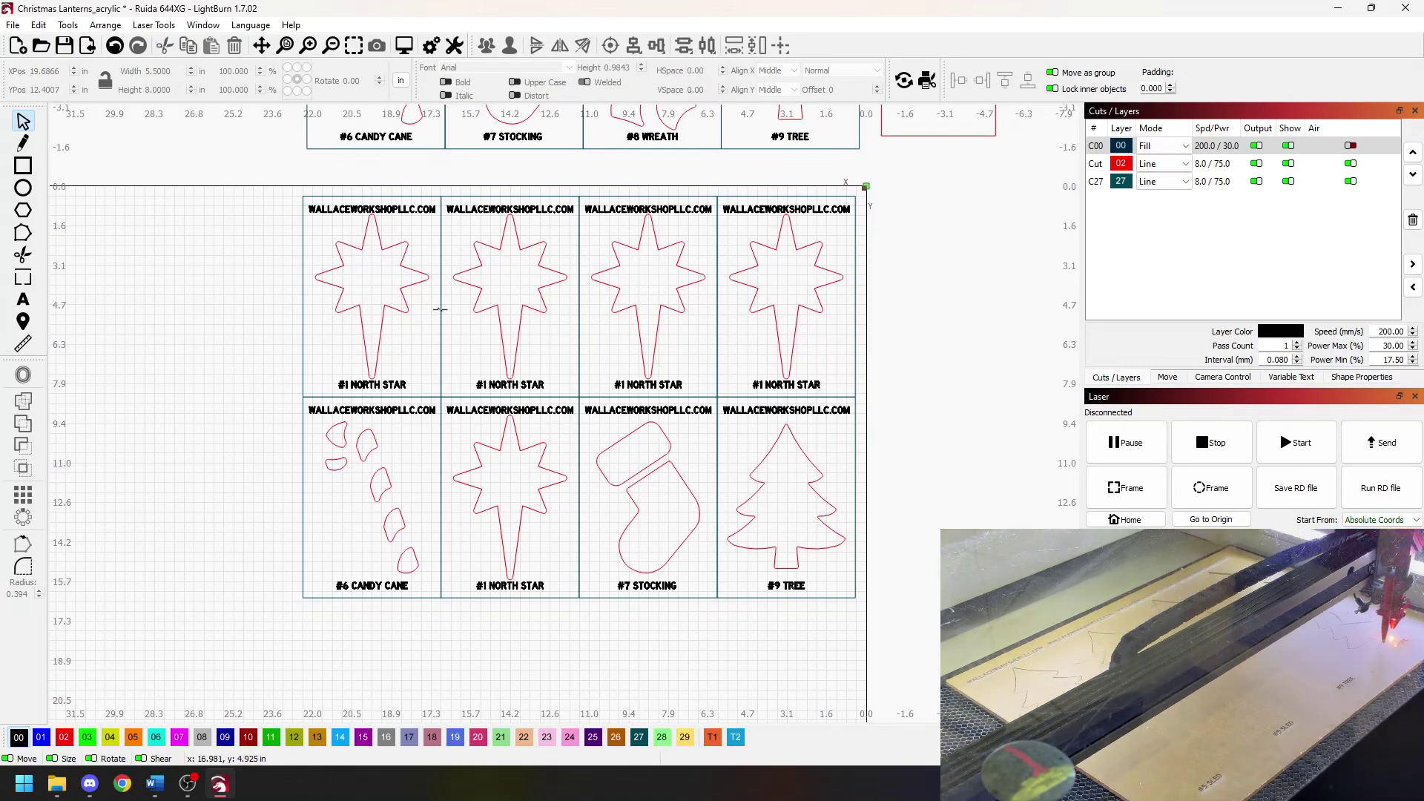